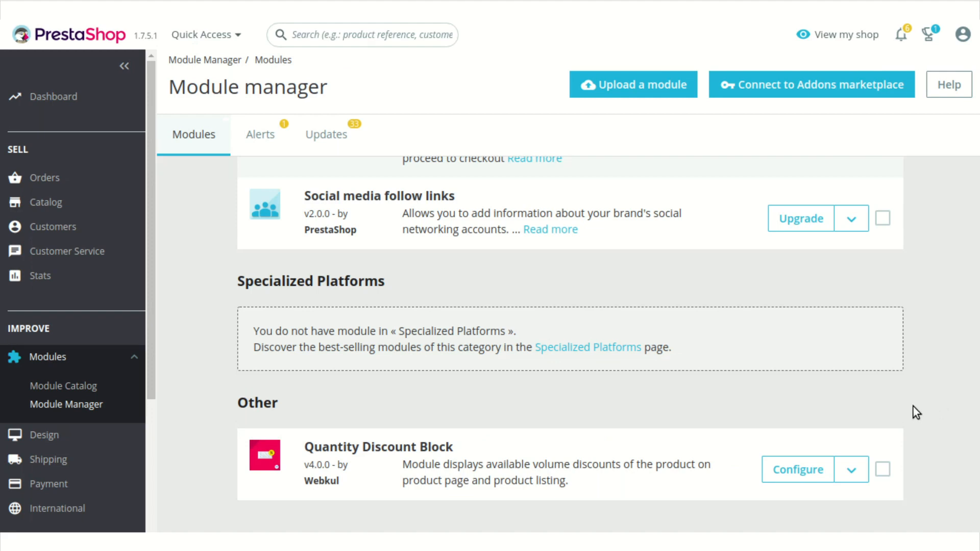
Open the Quantity Discount Block module's configuration and preview the available discount block positions on the product page.
{"action": "left_click", "coordinate": [795, 467]}
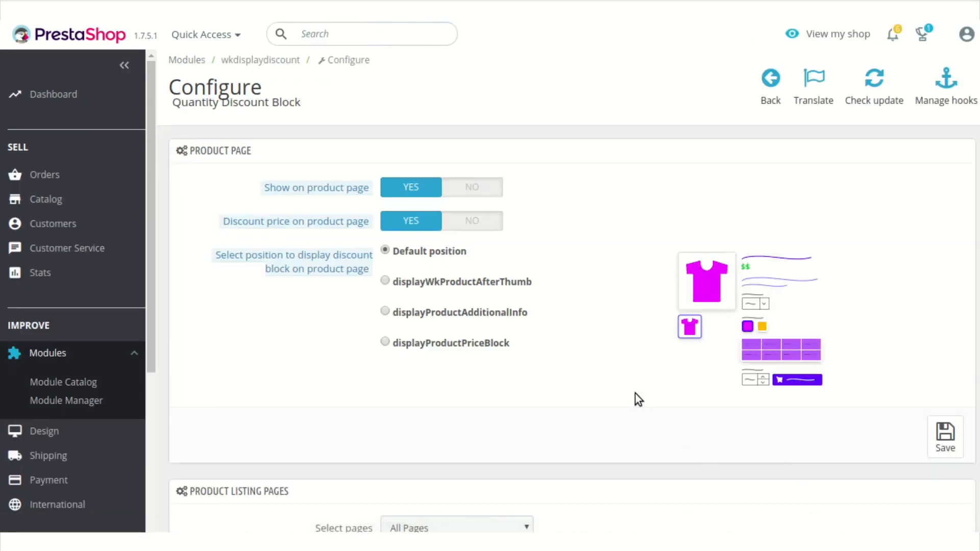
{"action": "scroll", "coordinate": [635, 393], "scroll_direction": "down", "scroll_amount": 3}
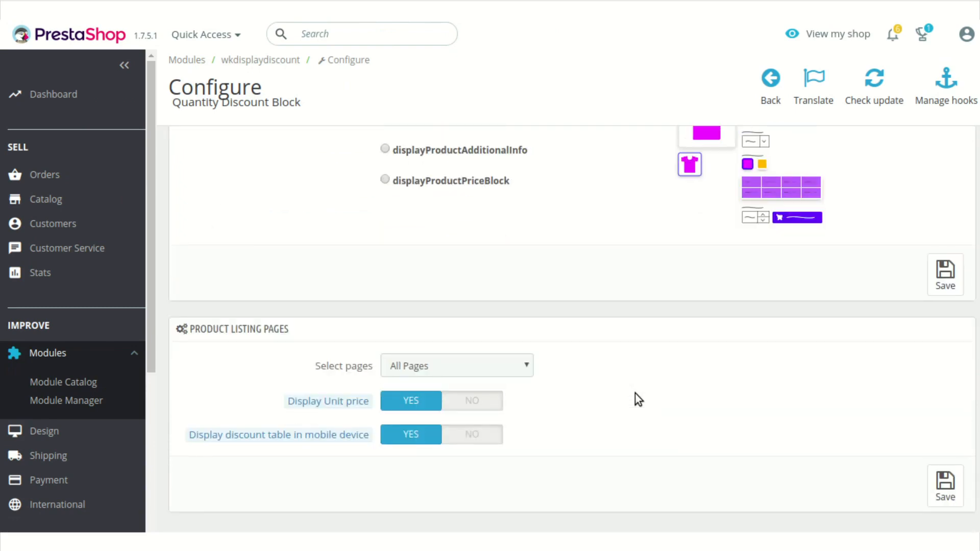
{"action": "scroll", "coordinate": [636, 393], "scroll_direction": "up", "scroll_amount": 3}
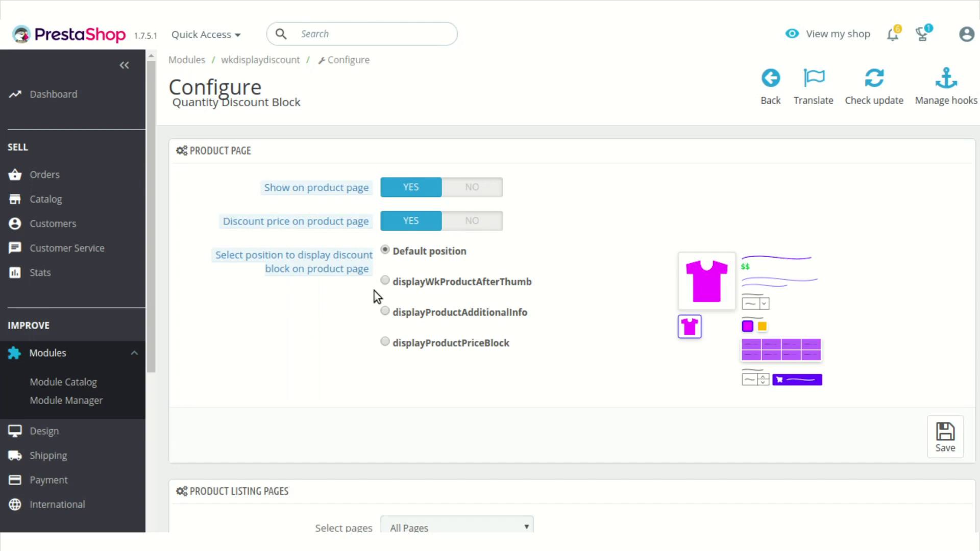
{"action": "mouse_move", "coordinate": [476, 258]}
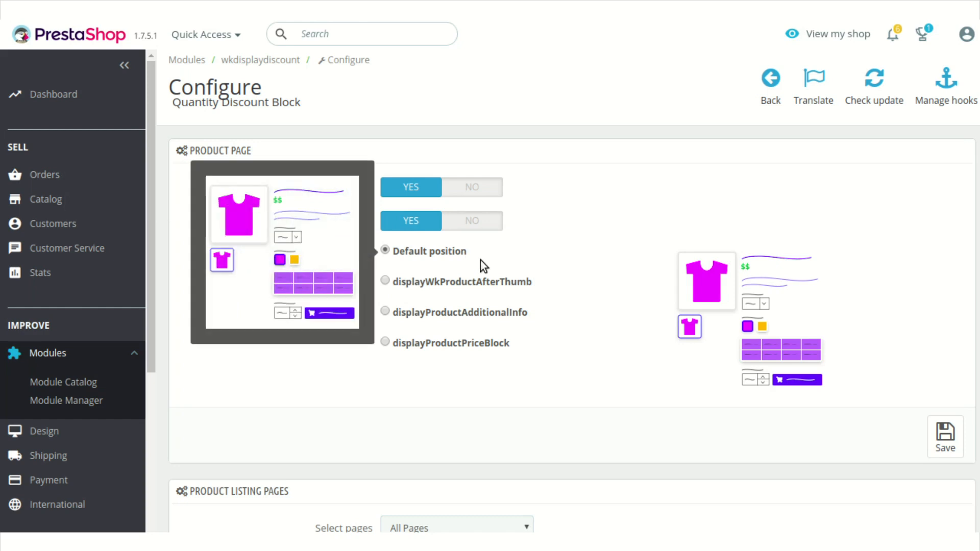
{"action": "mouse_move", "coordinate": [474, 285]}
{"action": "mouse_move", "coordinate": [470, 339]}
{"action": "scroll", "coordinate": [470, 339], "scroll_direction": "down", "scroll_amount": 2}
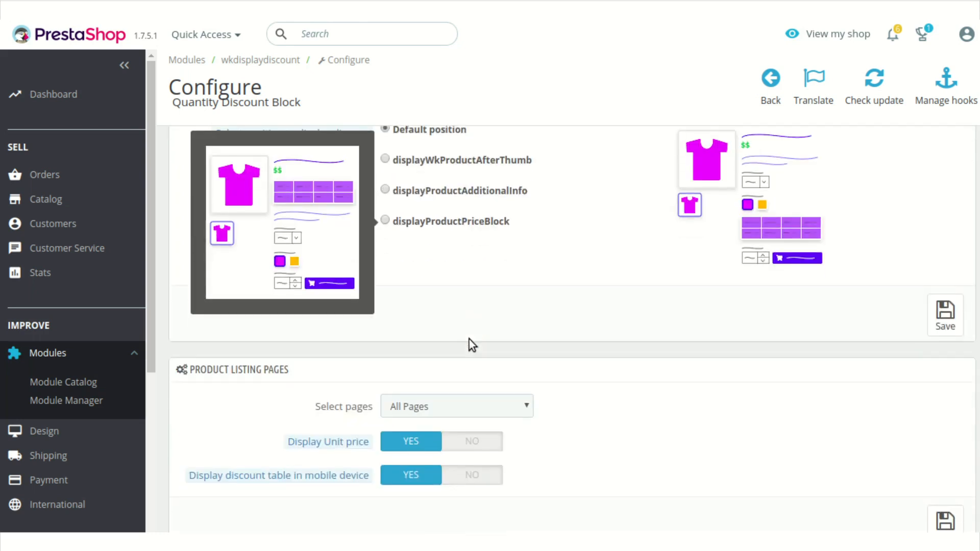
Set the page selection for product listing pages to Selected Pages and save the module configuration.
{"action": "scroll", "coordinate": [469, 333], "scroll_direction": "down", "scroll_amount": 2}
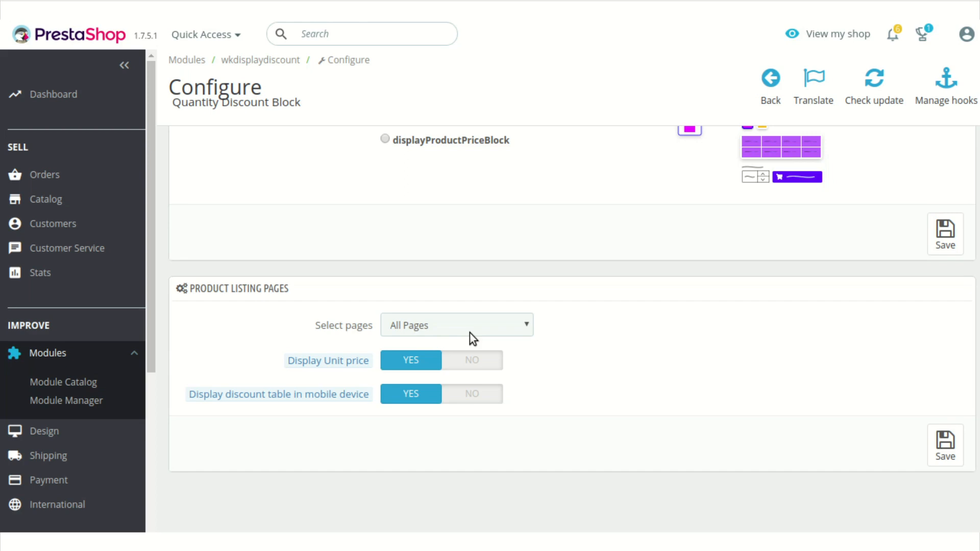
{"action": "left_click", "coordinate": [469, 333]}
{"action": "left_click", "coordinate": [467, 355]}
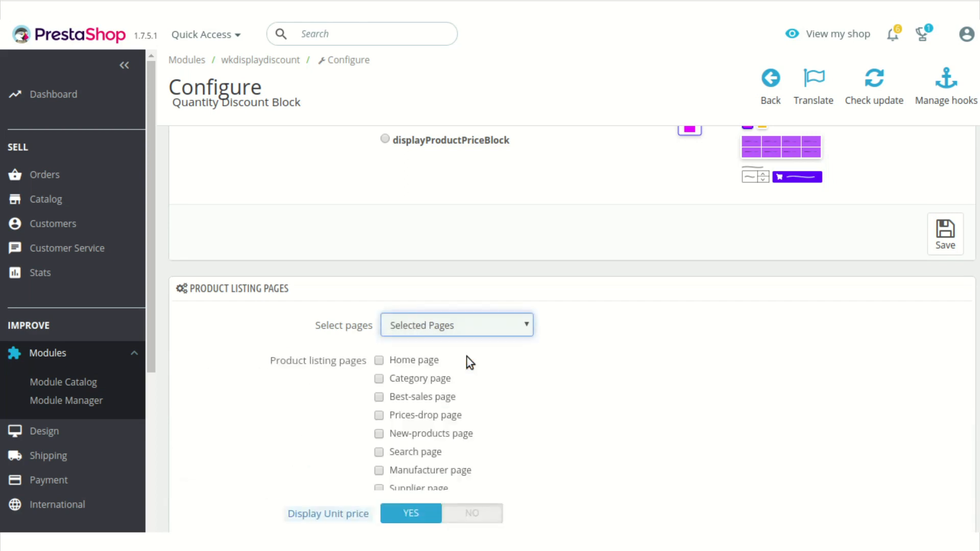
{"action": "scroll", "coordinate": [608, 343], "scroll_direction": "down", "scroll_amount": 2}
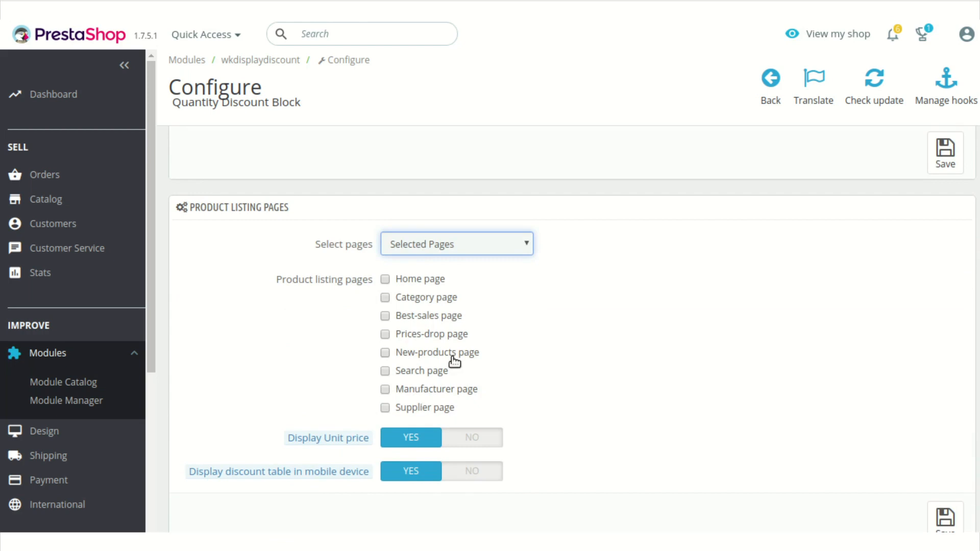
{"action": "scroll", "coordinate": [454, 362], "scroll_direction": "down", "scroll_amount": 2}
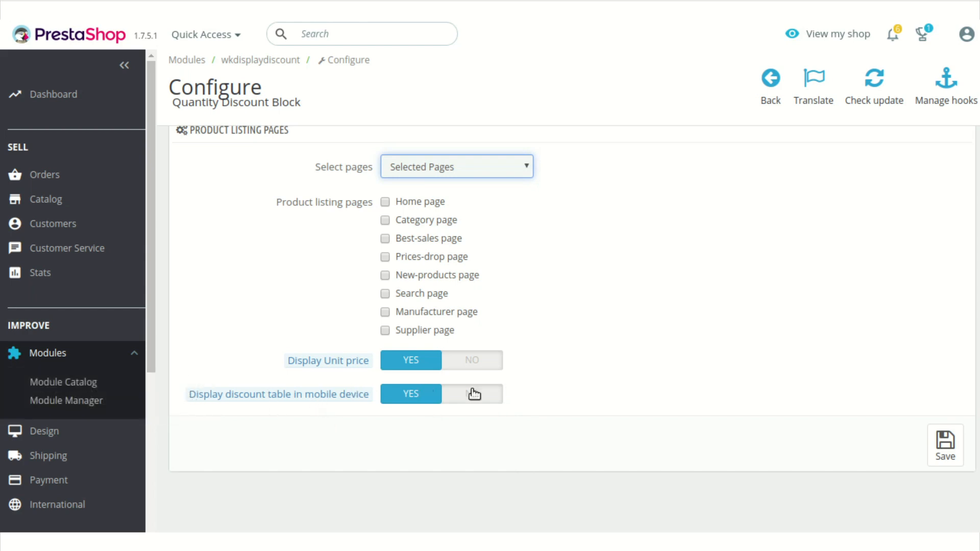
{"action": "scroll", "coordinate": [964, 482], "scroll_direction": "up", "scroll_amount": 3}
{"action": "scroll", "coordinate": [963, 481], "scroll_direction": "down", "scroll_amount": 3}
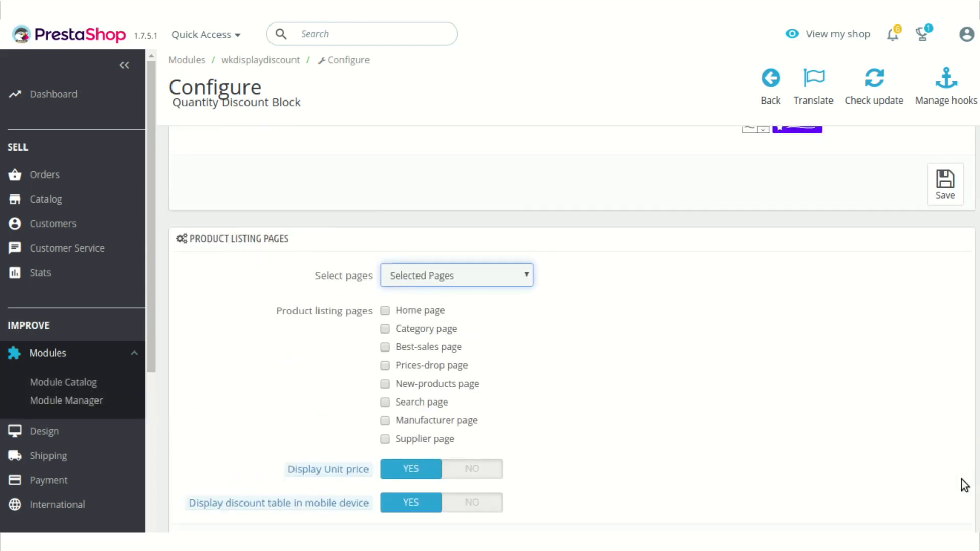
{"action": "left_click", "coordinate": [953, 459]}
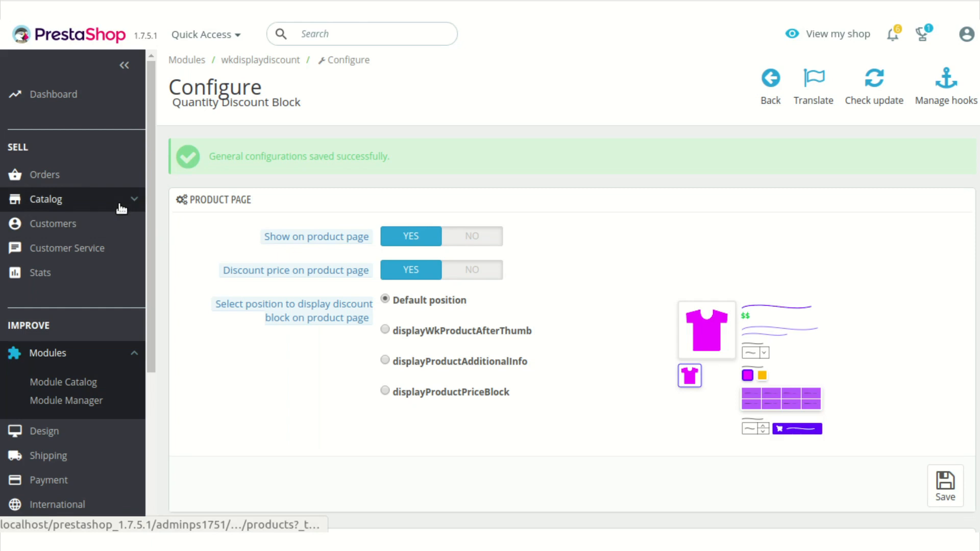
Open the New Year Sale catalog price rule from the catalog discounts for editing.
{"action": "mouse_move", "coordinate": [121, 208]}
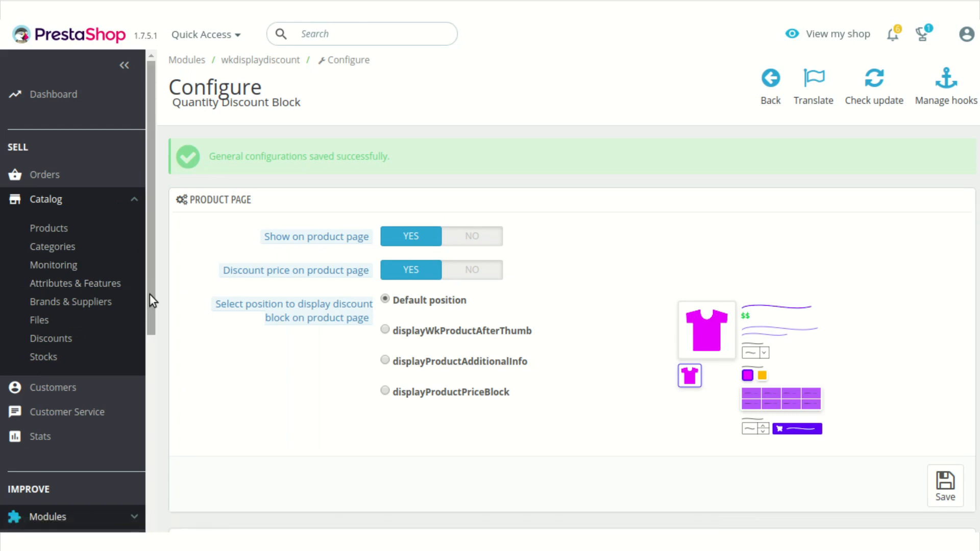
{"action": "scroll", "coordinate": [152, 294], "scroll_direction": "down", "scroll_amount": 1}
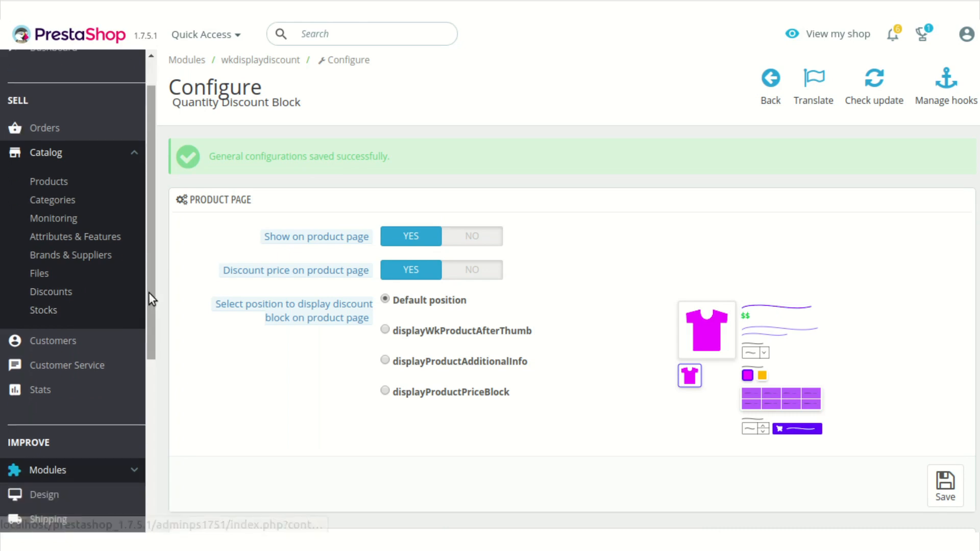
{"action": "left_click", "coordinate": [85, 297]}
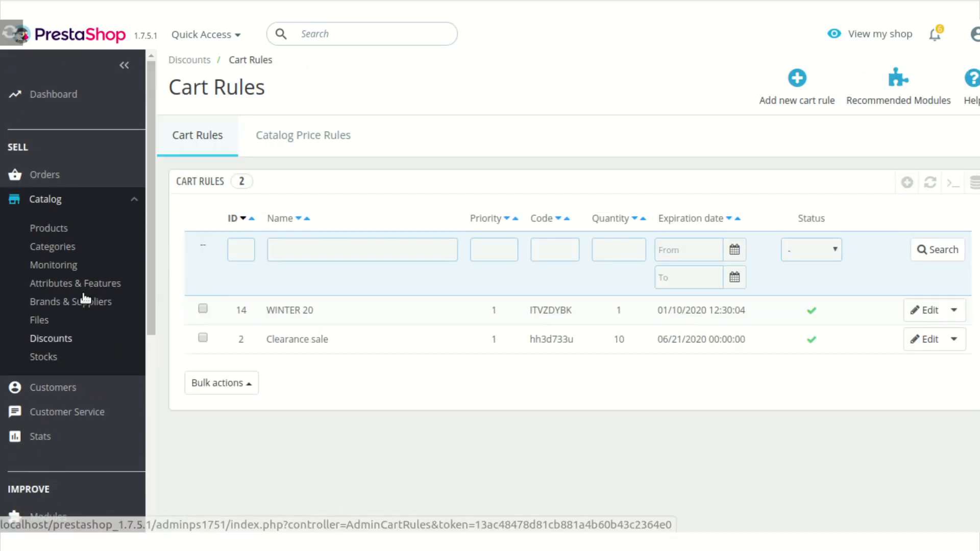
{"action": "left_click", "coordinate": [357, 142]}
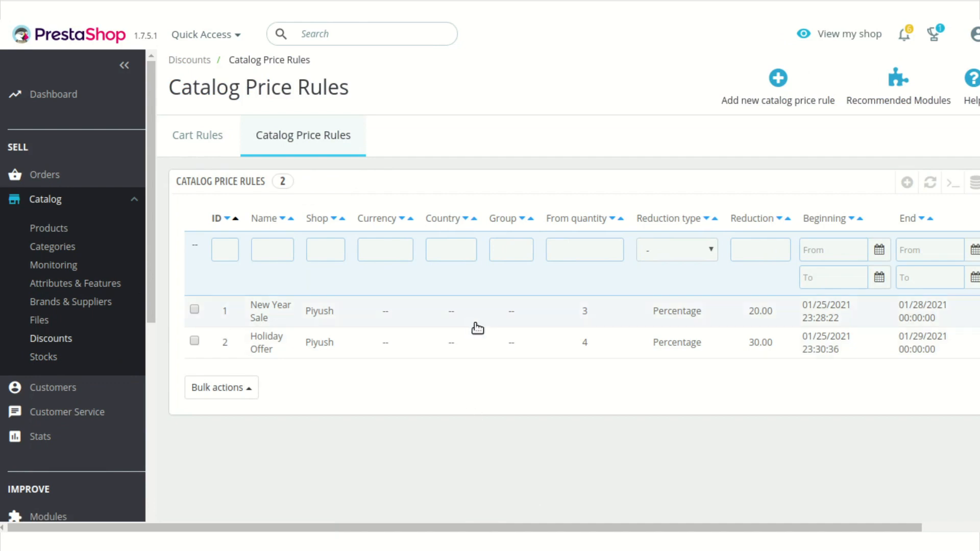
{"action": "scroll", "coordinate": [562, 307], "scroll_direction": "right", "scroll_amount": 3}
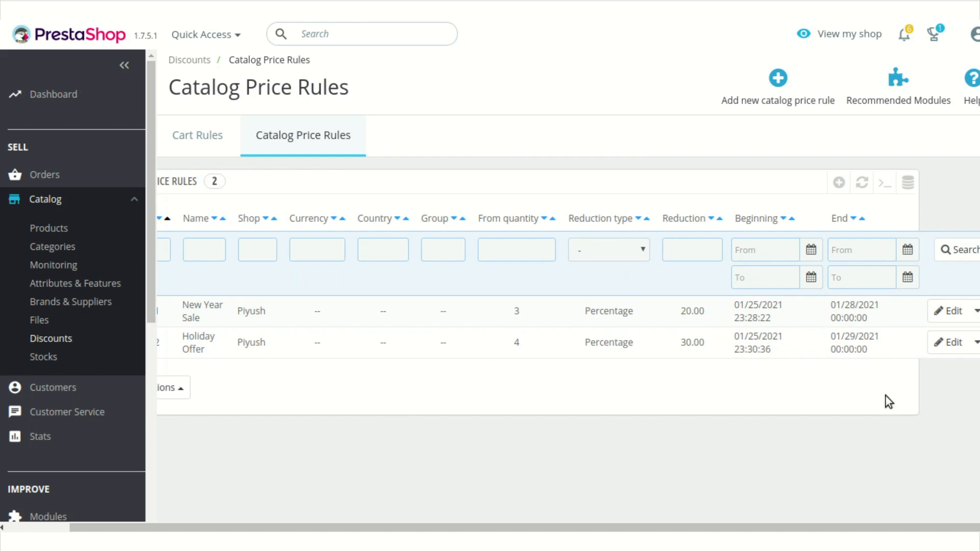
{"action": "left_click", "coordinate": [940, 312]}
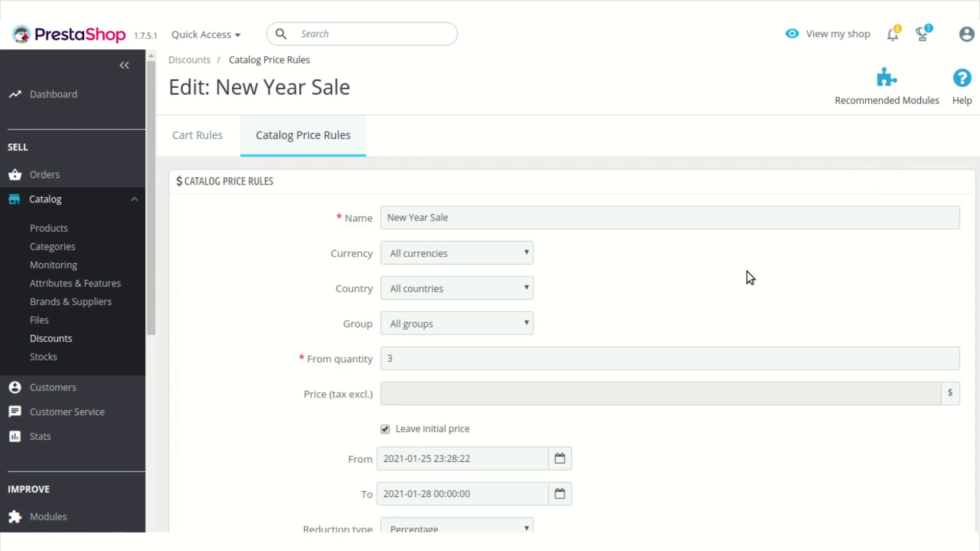
Try Euro as the New Year Sale rule's currency and restore All currencies.
{"action": "scroll", "coordinate": [746, 277], "scroll_direction": "down", "scroll_amount": 4}
{"action": "scroll", "coordinate": [749, 299], "scroll_direction": "up", "scroll_amount": 4}
{"action": "left_click", "coordinate": [531, 263]}
{"action": "left_click", "coordinate": [531, 263]}
{"action": "left_click", "coordinate": [579, 267]}
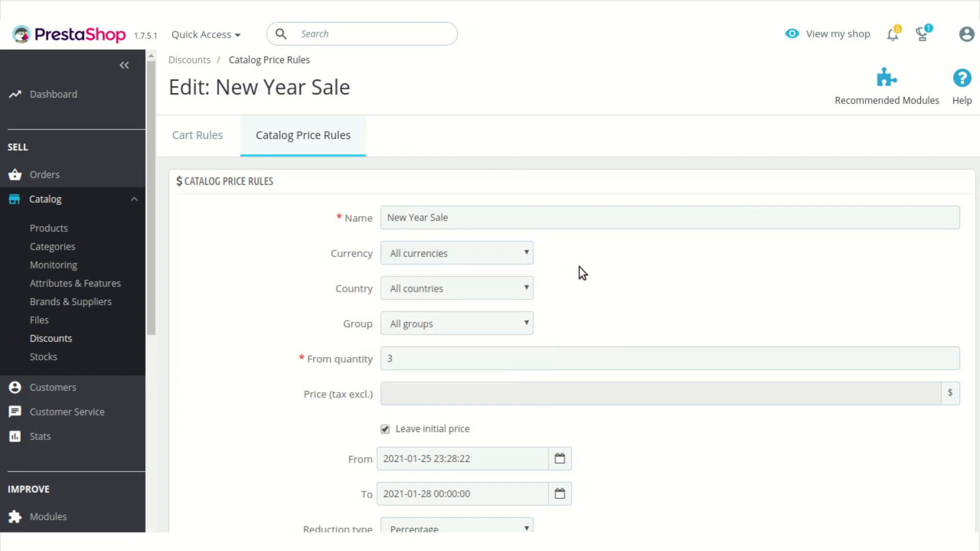
{"action": "left_click", "coordinate": [523, 254]}
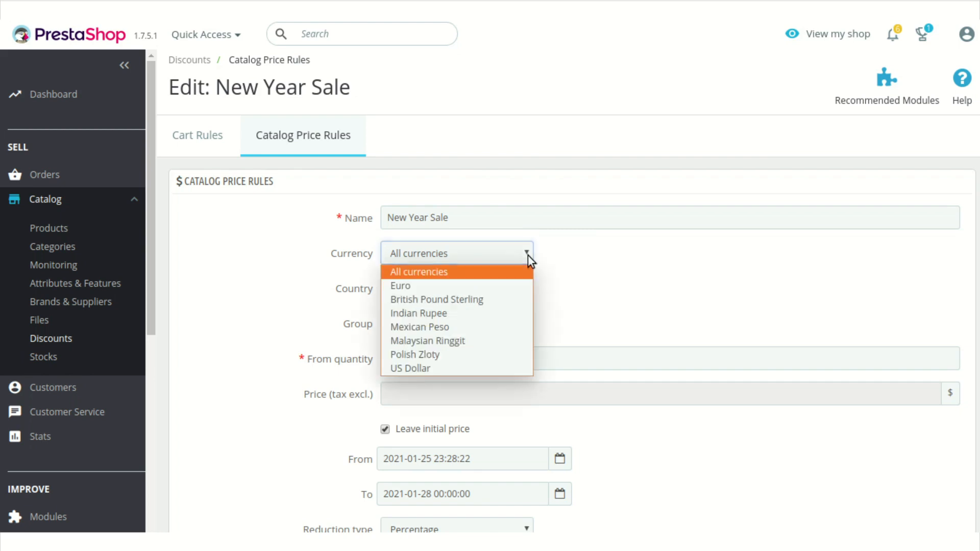
{"action": "left_click", "coordinate": [516, 283]}
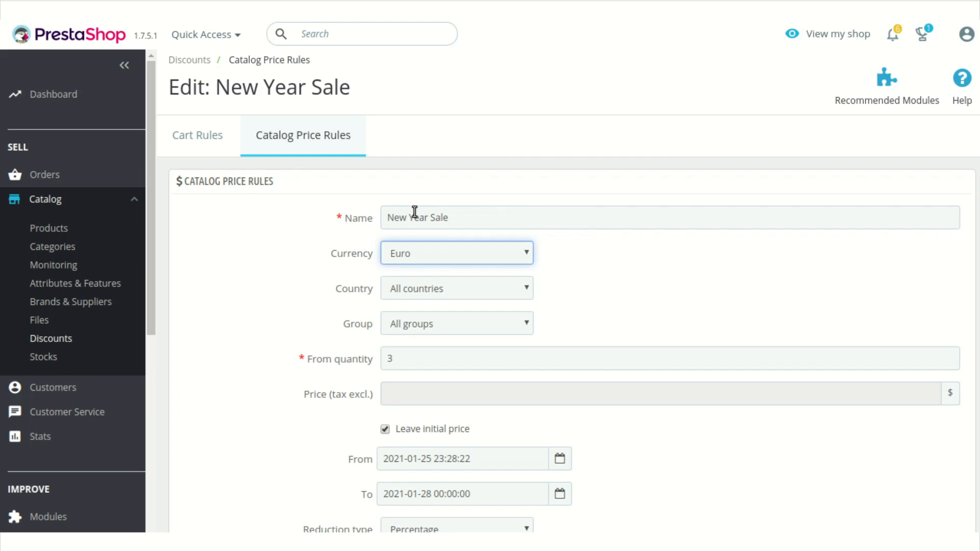
{"action": "left_click", "coordinate": [517, 252]}
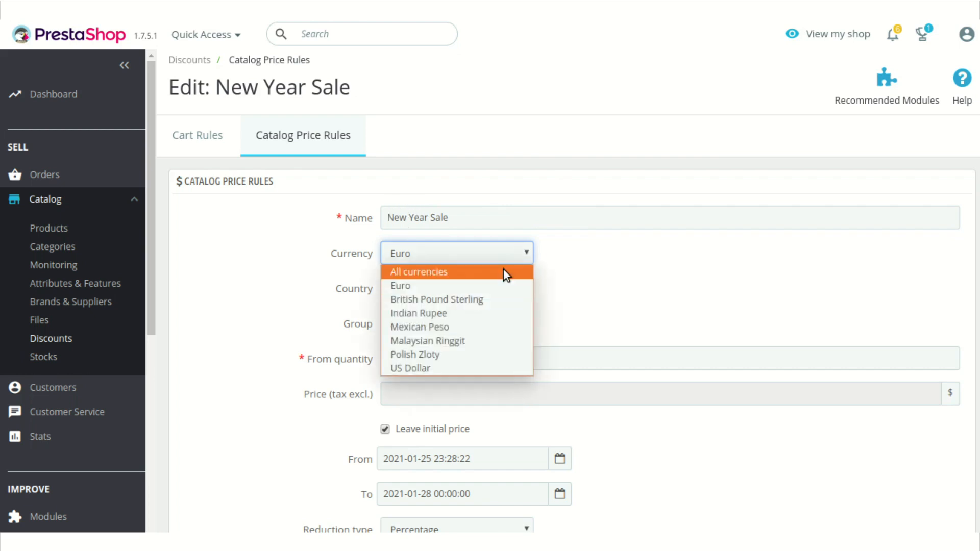
{"action": "left_click", "coordinate": [505, 272]}
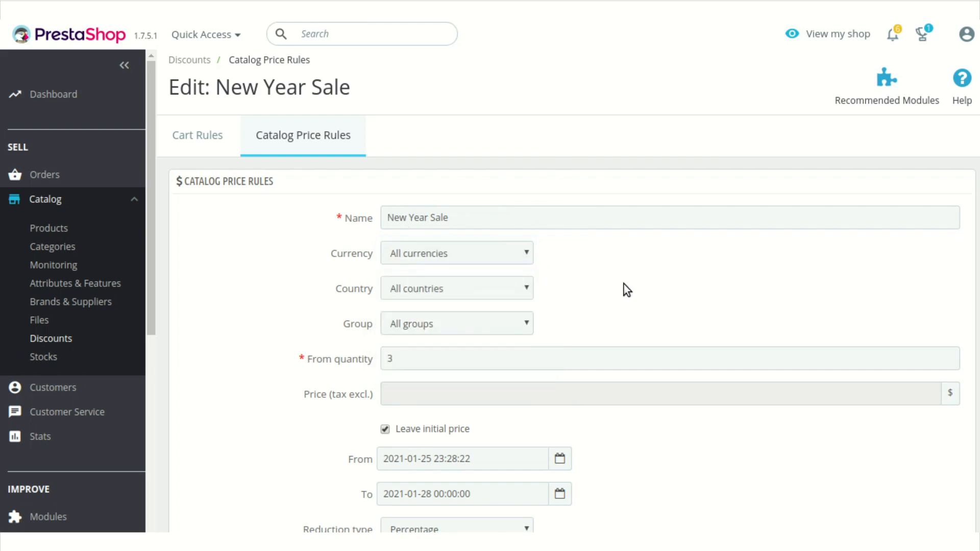
Examine the New Year Sale rule's minimum quantity, validity dates, reduction type options, tax options and reduction value.
{"action": "scroll", "coordinate": [624, 284], "scroll_direction": "down", "scroll_amount": 2}
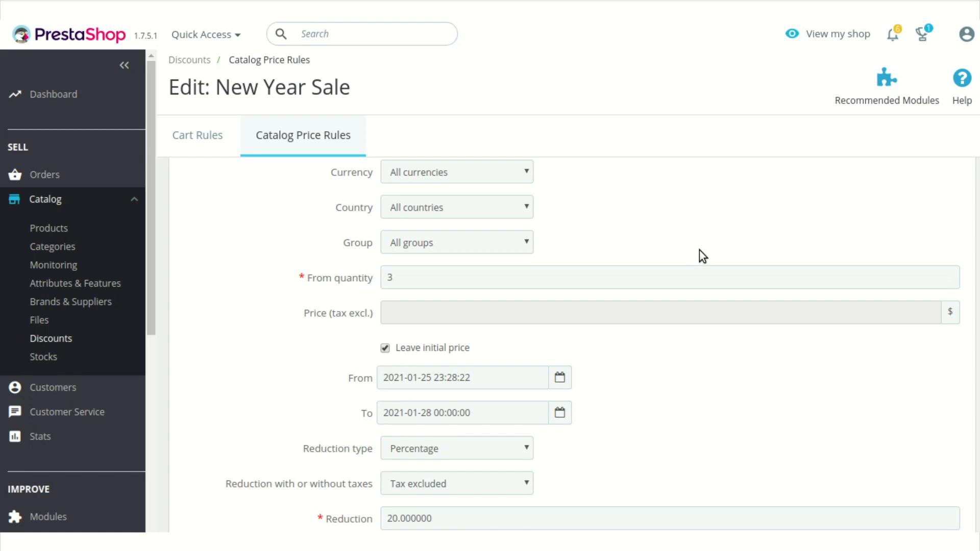
{"action": "scroll", "coordinate": [699, 250], "scroll_direction": "up", "scroll_amount": 2}
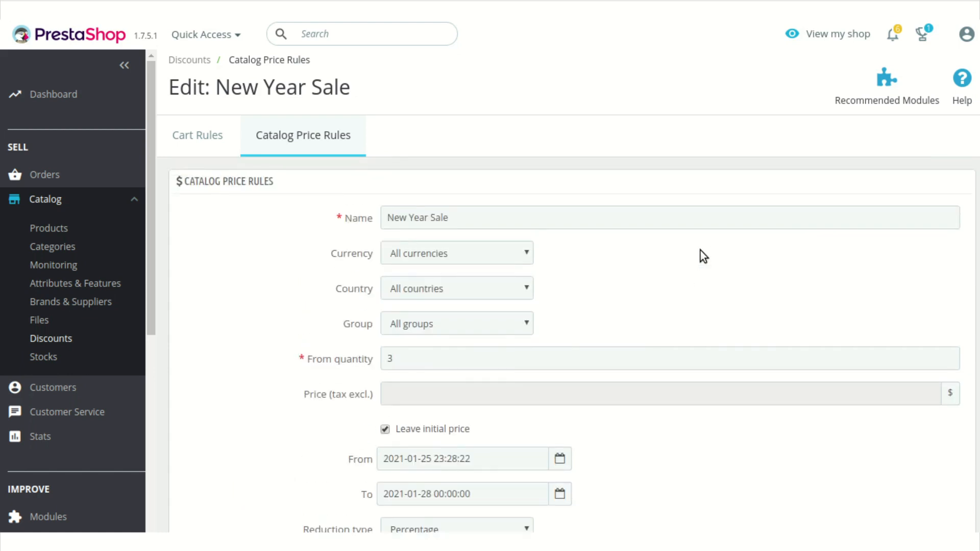
{"action": "scroll", "coordinate": [701, 251], "scroll_direction": "down", "scroll_amount": 1}
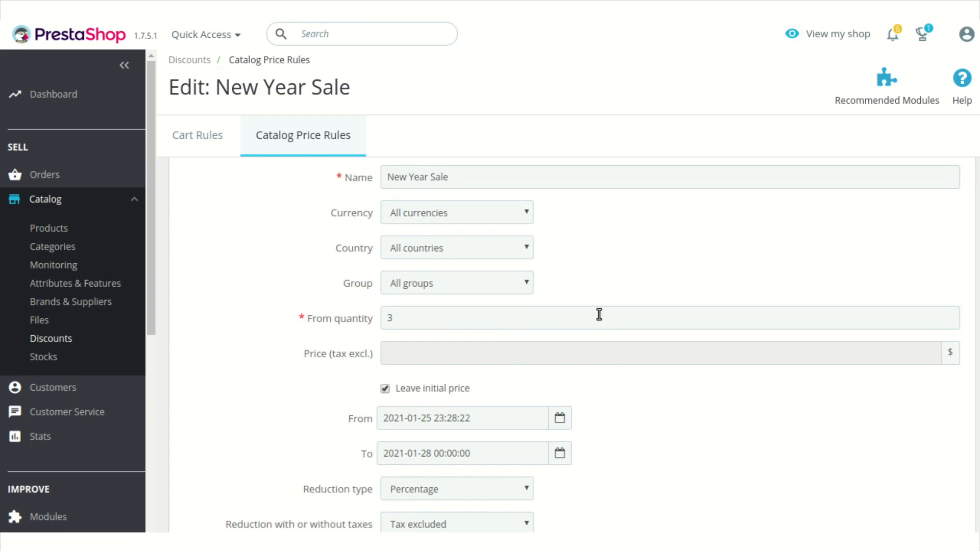
{"action": "scroll", "coordinate": [600, 315], "scroll_direction": "down", "scroll_amount": 1}
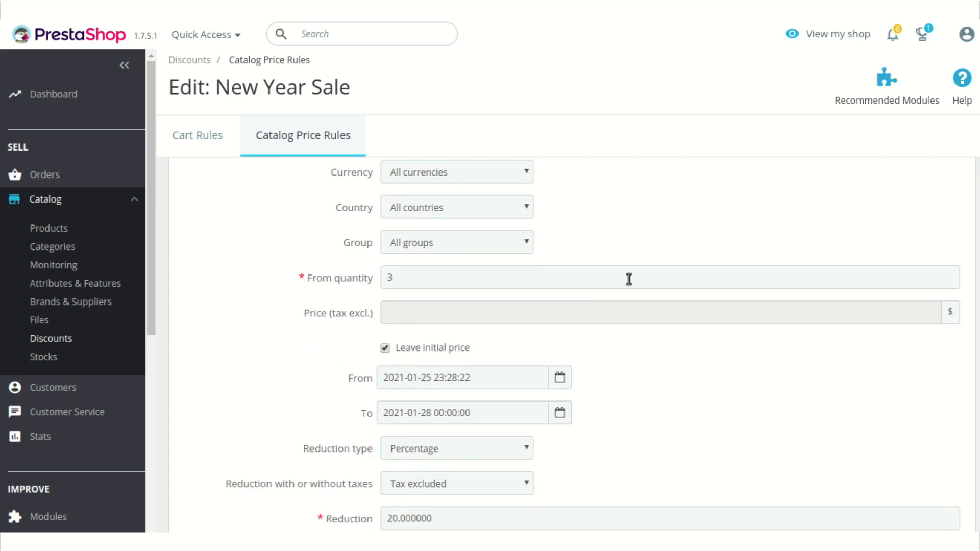
{"action": "scroll", "coordinate": [629, 280], "scroll_direction": "down", "scroll_amount": 2}
{"action": "scroll", "coordinate": [618, 309], "scroll_direction": "down", "scroll_amount": 1}
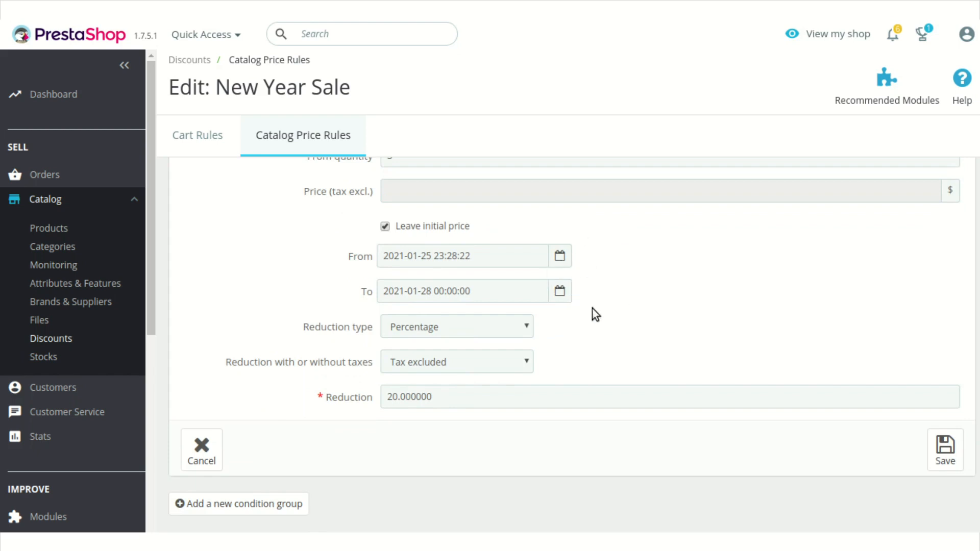
{"action": "left_click", "coordinate": [526, 330]}
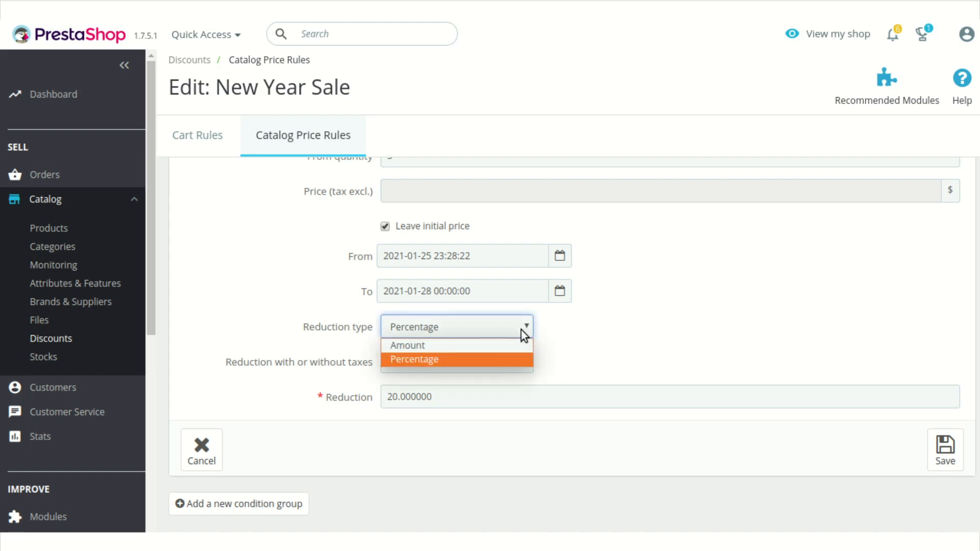
{"action": "left_click", "coordinate": [522, 330]}
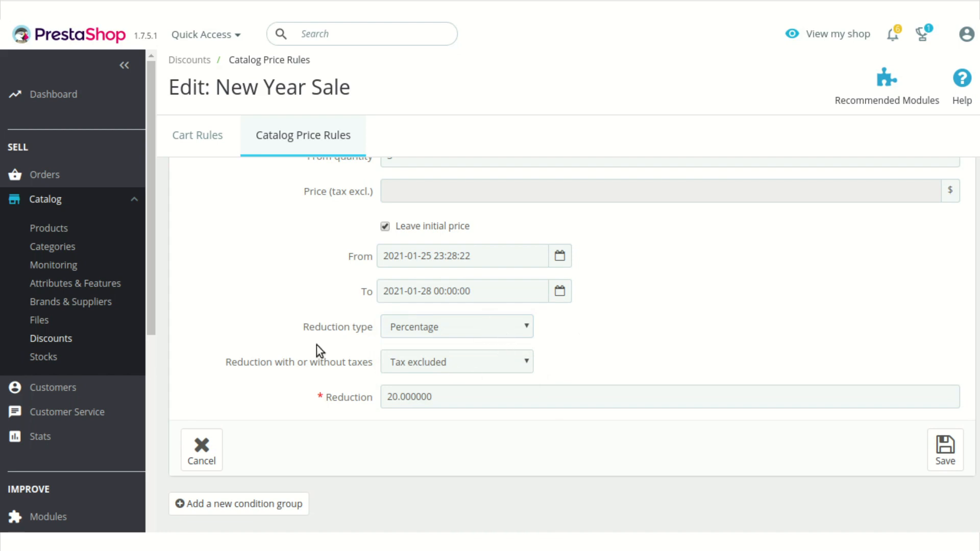
{"action": "left_click", "coordinate": [528, 356]}
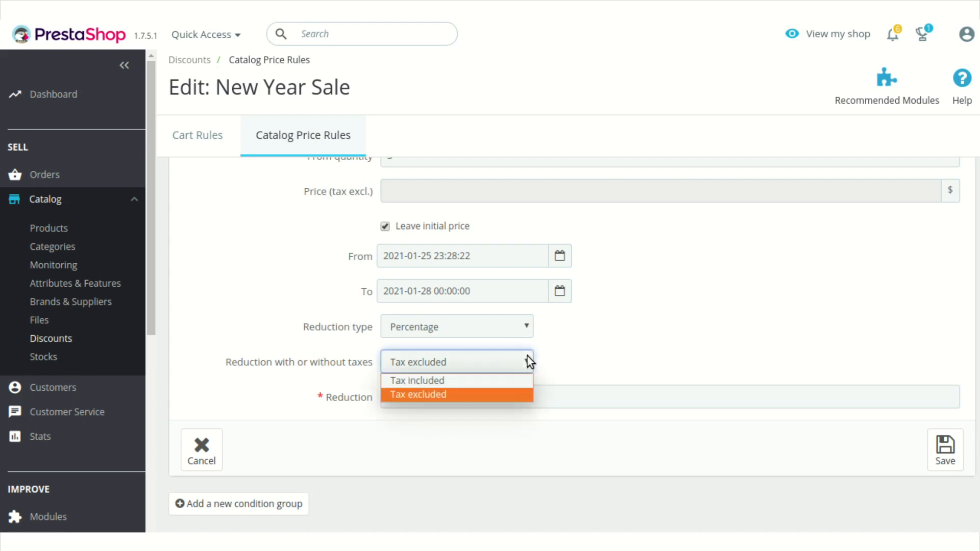
{"action": "left_click", "coordinate": [528, 357]}
{"action": "left_click", "coordinate": [618, 353]}
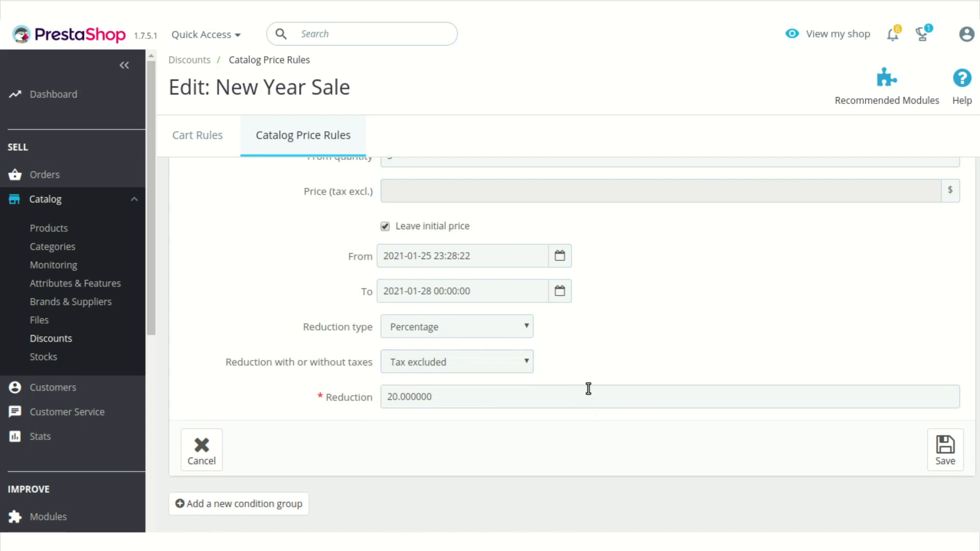
{"action": "left_click", "coordinate": [528, 330]}
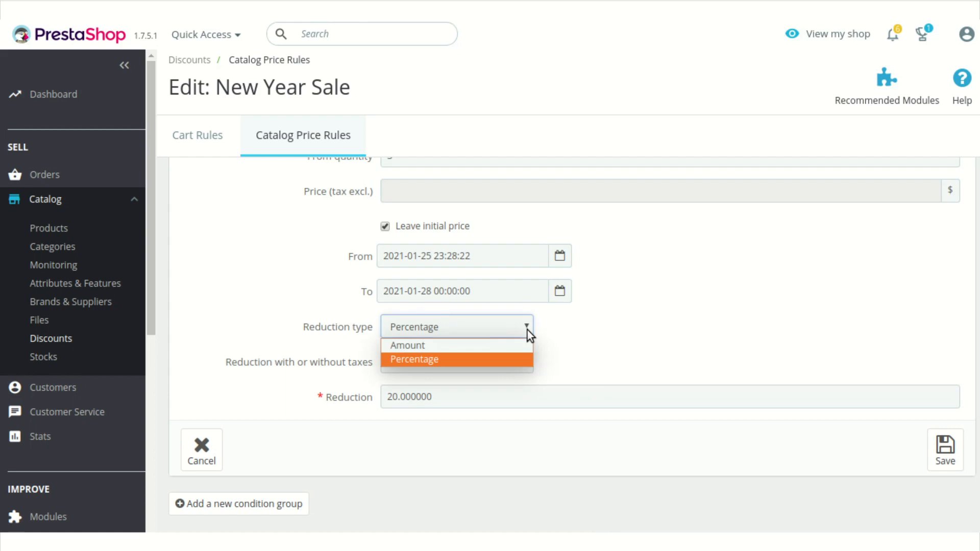
{"action": "left_click", "coordinate": [682, 332]}
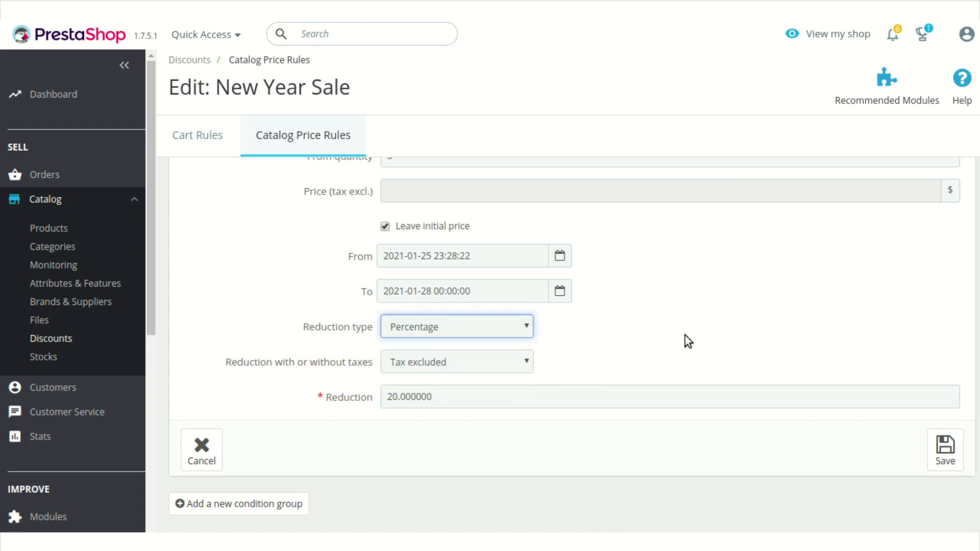
{"action": "scroll", "coordinate": [902, 382], "scroll_direction": "up", "scroll_amount": 4}
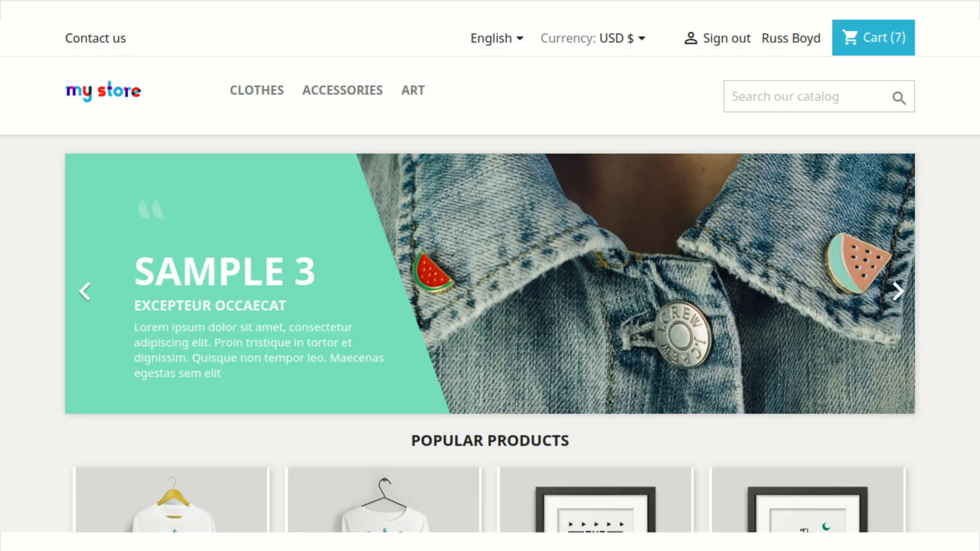
Switch to the storefront home page and expand the discounts of the Hummingbird Printed T-Shirt under Popular Products.
{"action": "mouse_move", "coordinate": [257, 91]}
{"action": "scroll", "coordinate": [451, 391], "scroll_direction": "down", "scroll_amount": 4}
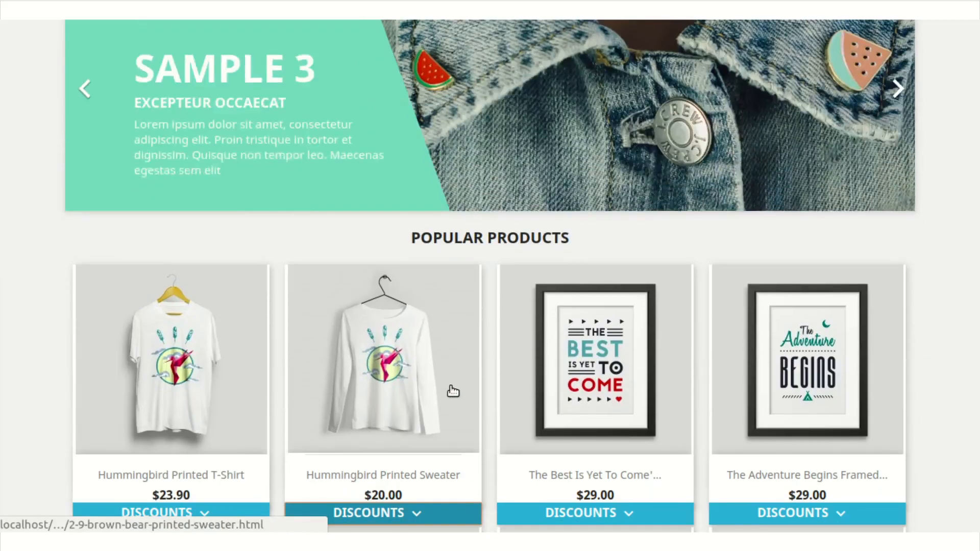
{"action": "scroll", "coordinate": [453, 391], "scroll_direction": "down", "scroll_amount": 3}
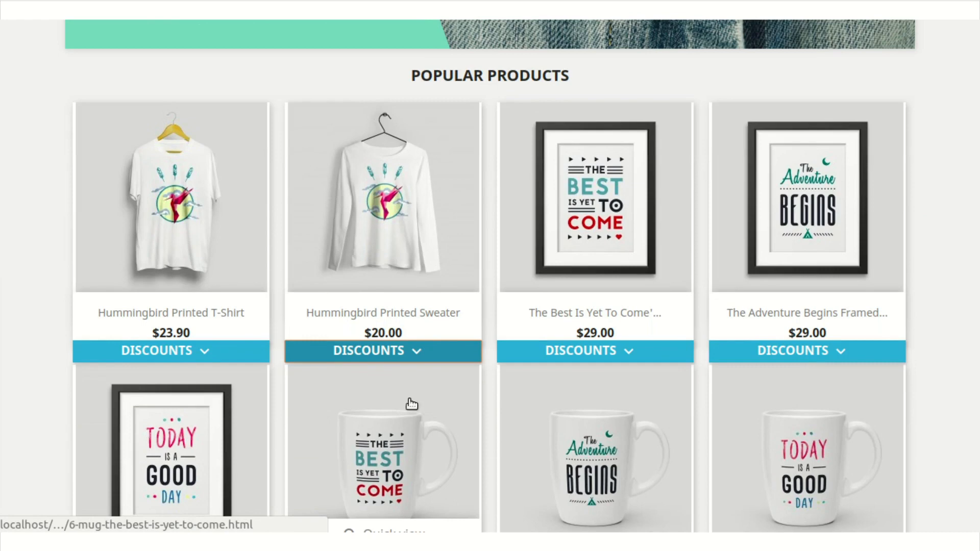
{"action": "left_click", "coordinate": [237, 358]}
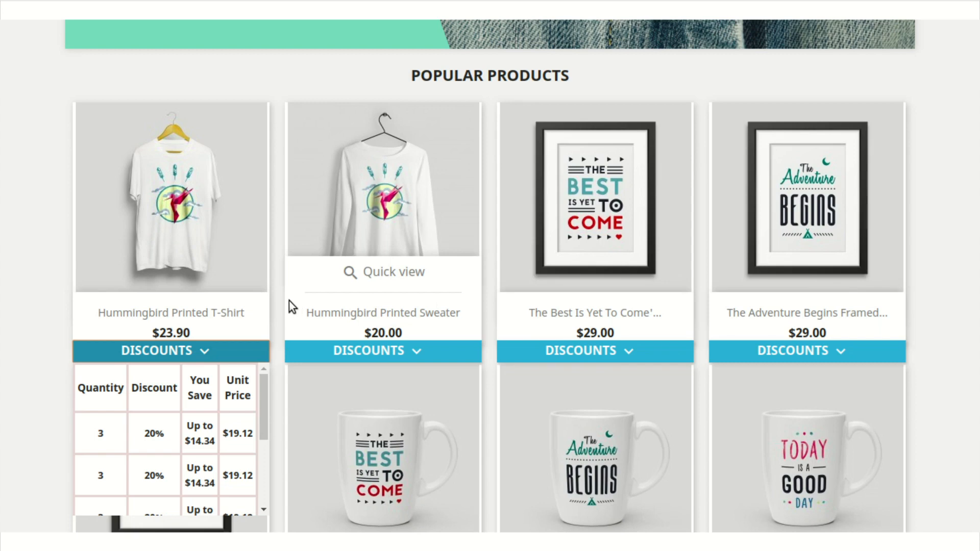
Open the Hummingbird Printed T-Shirt's product page and examine its volume discounts table.
{"action": "left_click", "coordinate": [228, 212]}
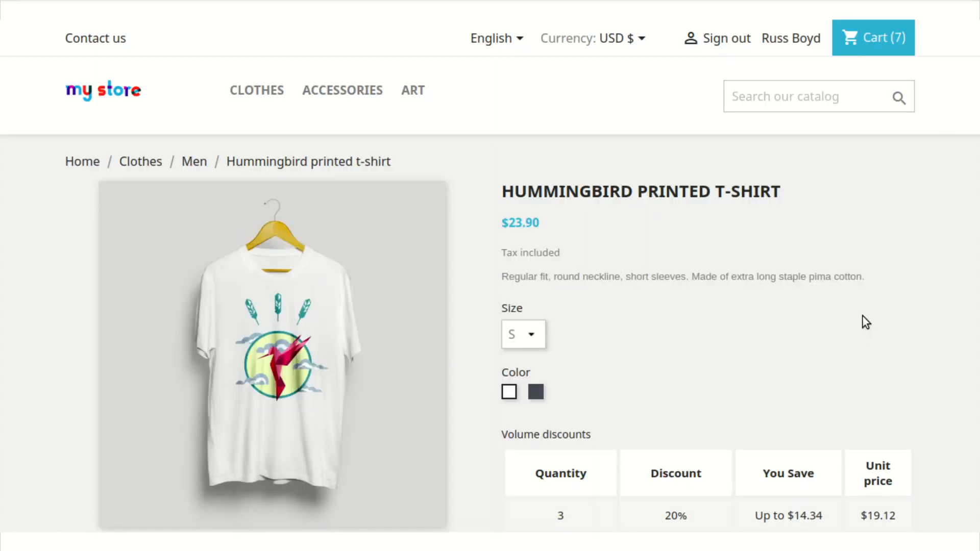
{"action": "scroll", "coordinate": [862, 315], "scroll_direction": "down", "scroll_amount": 2}
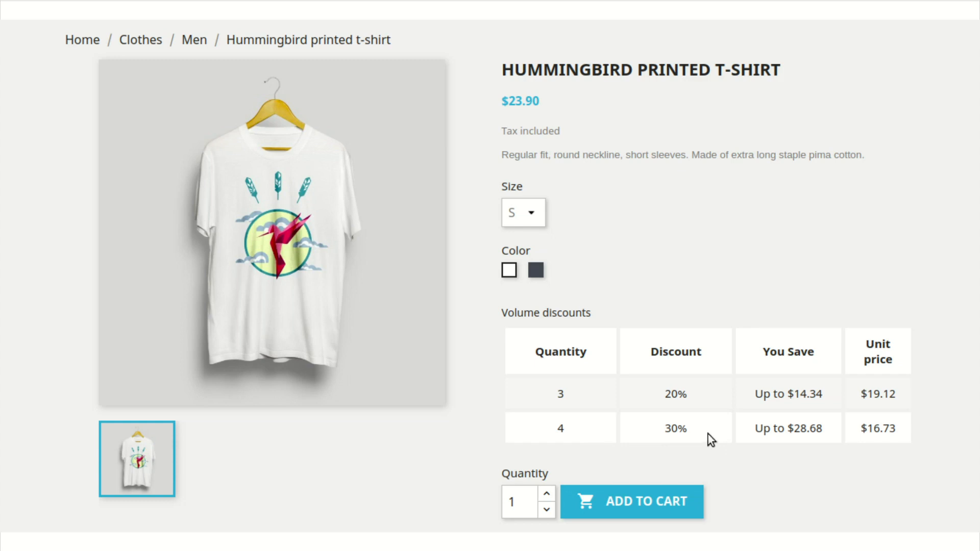
{"action": "scroll", "coordinate": [649, 320], "scroll_direction": "up", "scroll_amount": 3}
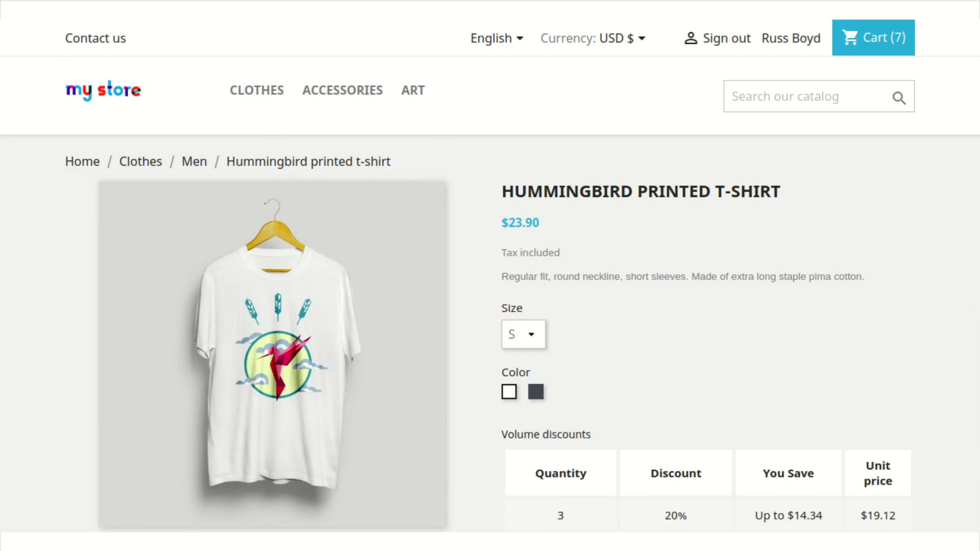
Open the catalog price rules list in the back office and return to the T-shirt's volume discounts in the storefront.
{"action": "key", "text": "ctrl+Tab"}
{"action": "left_click", "coordinate": [348, 152]}
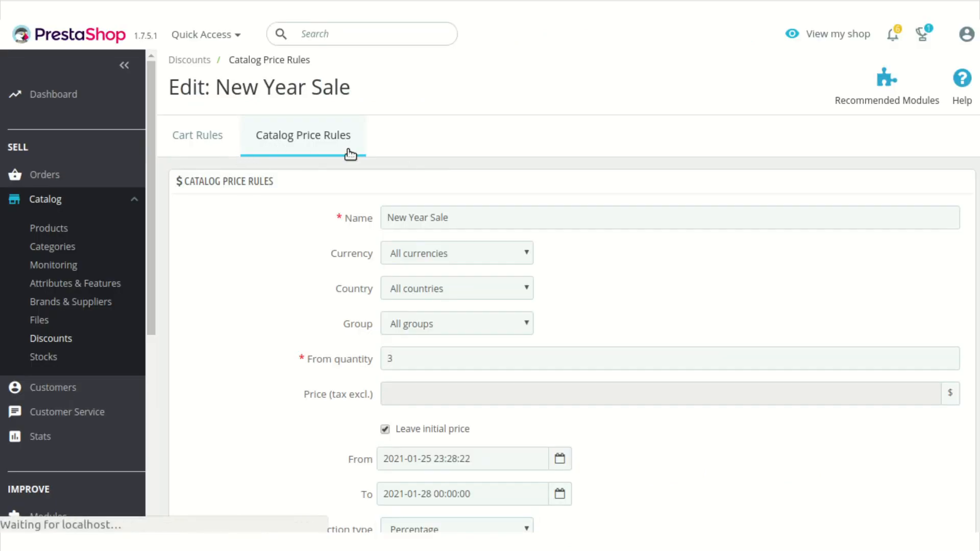
{"action": "key", "text": "ctrl+Tab"}
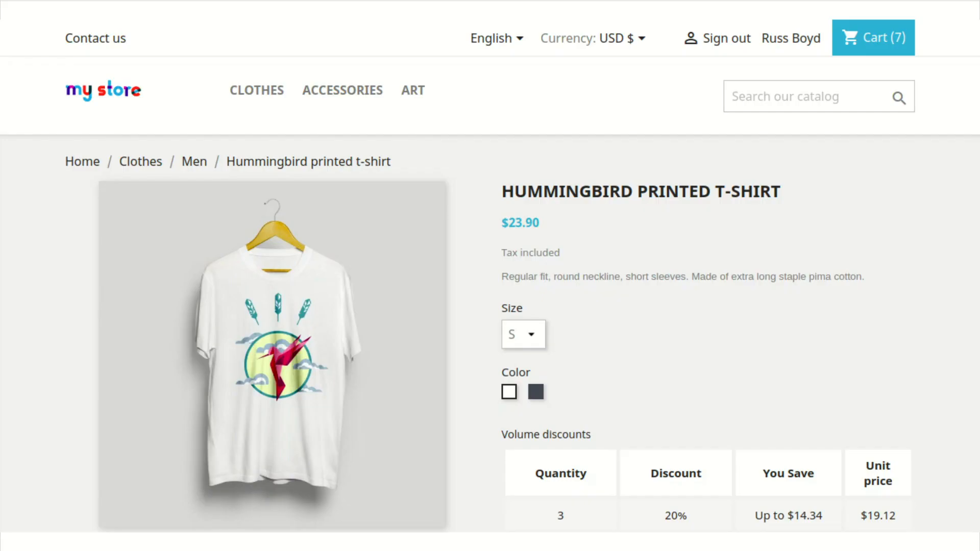
{"action": "scroll", "coordinate": [656, 376], "scroll_direction": "down", "scroll_amount": 3}
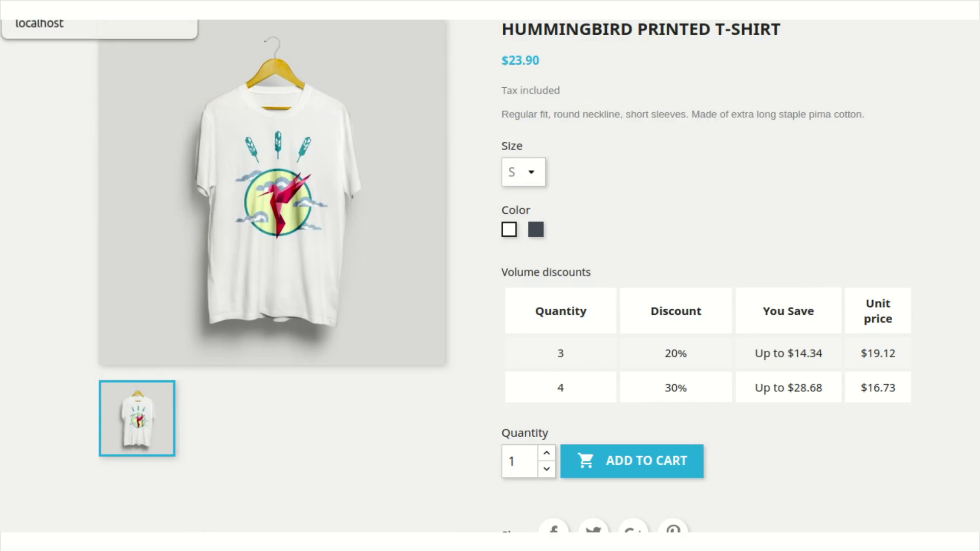
Open The best is yet to come' Framed poster for editing from the back office's product catalog.
{"action": "left_click", "coordinate": [44, 9]}
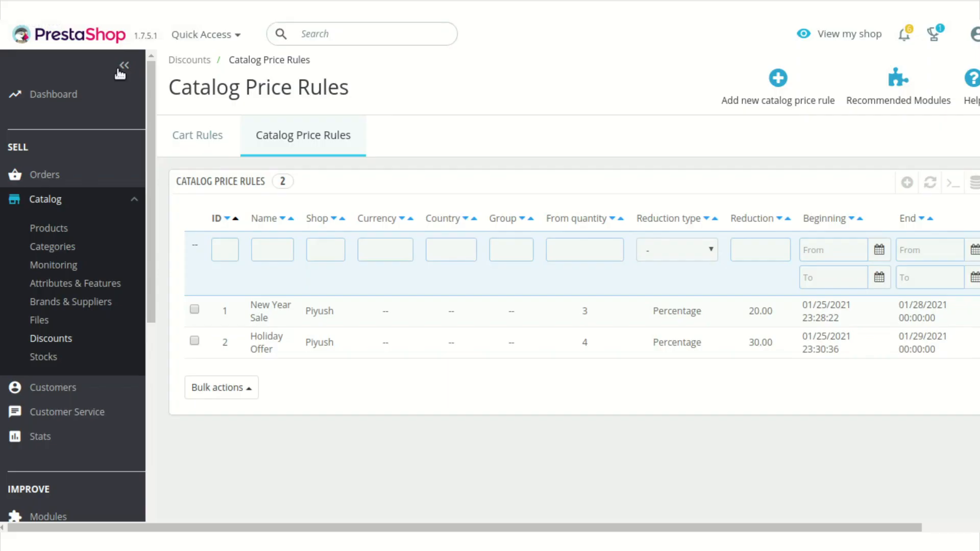
{"action": "left_click", "coordinate": [67, 231]}
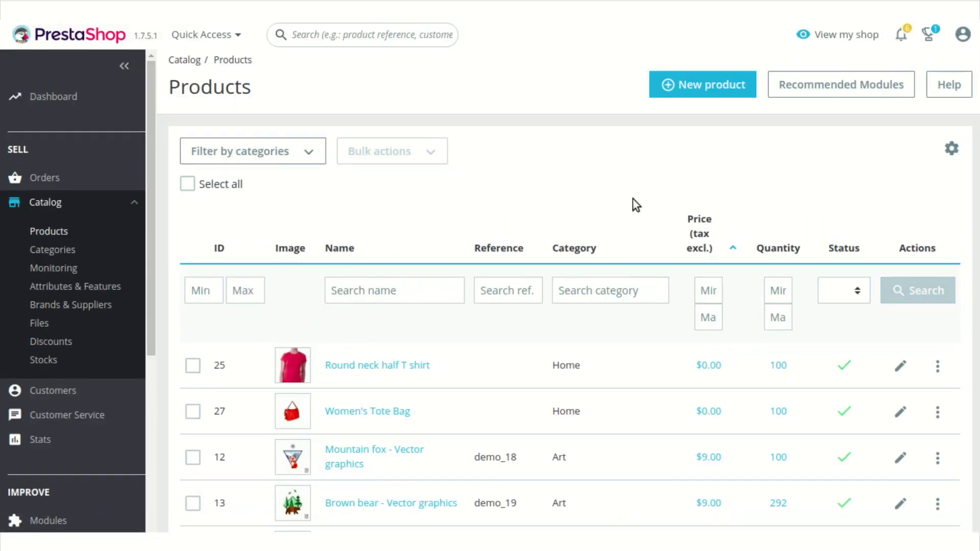
{"action": "scroll", "coordinate": [725, 437], "scroll_direction": "down", "scroll_amount": 10}
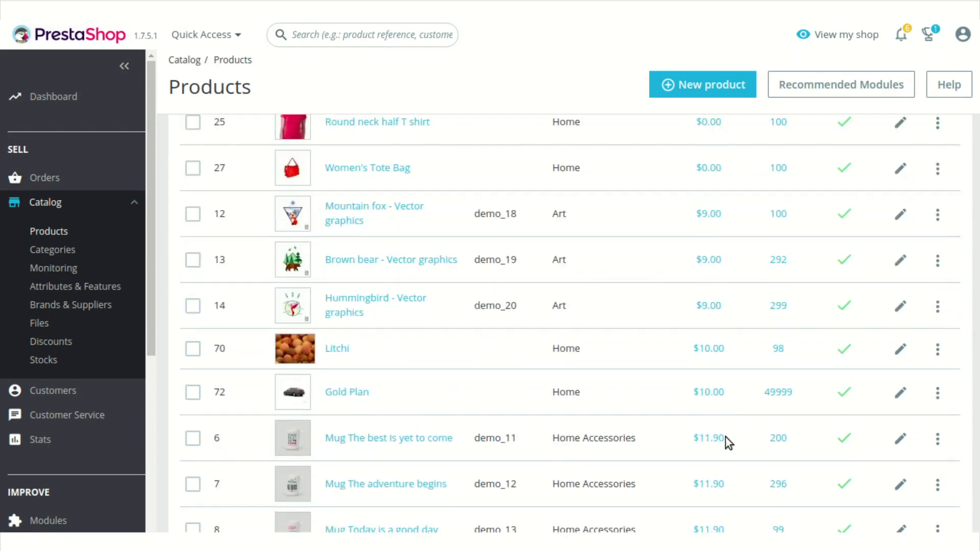
{"action": "scroll", "coordinate": [725, 436], "scroll_direction": "down", "scroll_amount": 10}
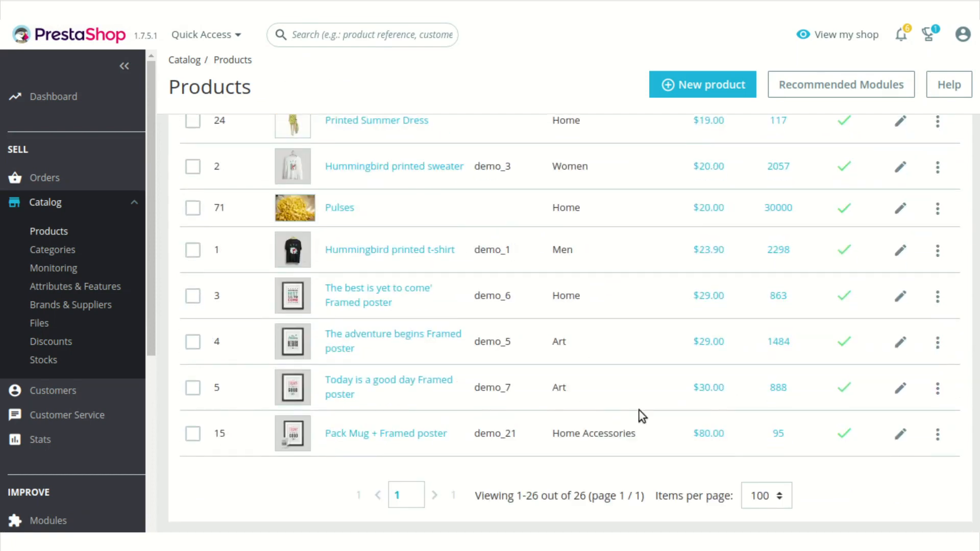
{"action": "left_click", "coordinate": [901, 299]}
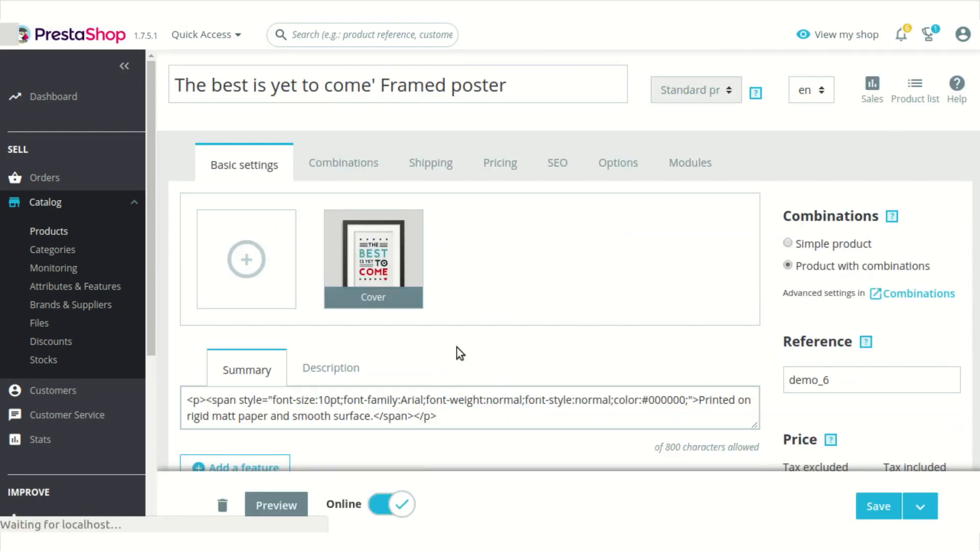
Start adding a specific price in the framed poster's pricing settings.
{"action": "left_click", "coordinate": [501, 163]}
{"action": "scroll", "coordinate": [491, 355], "scroll_direction": "down", "scroll_amount": 5}
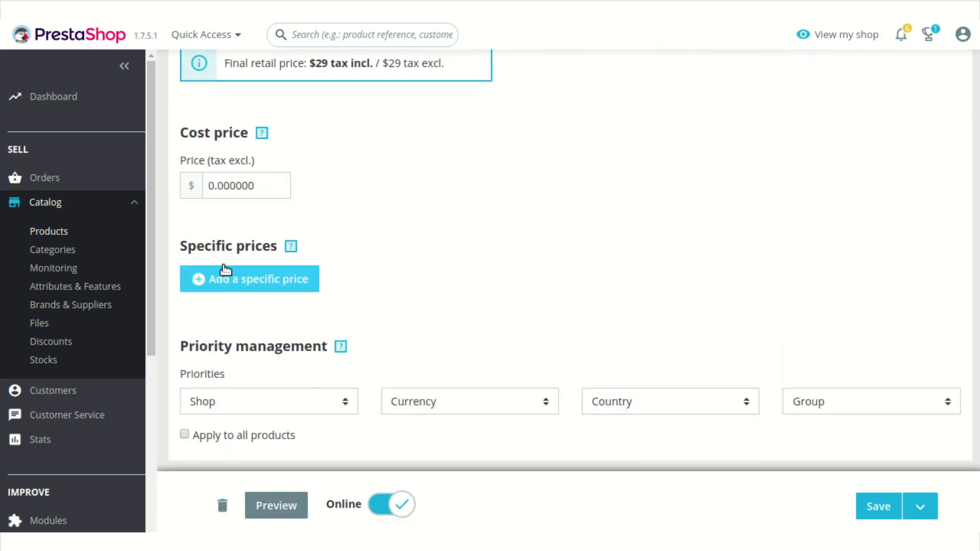
{"action": "left_click", "coordinate": [261, 277]}
{"action": "scroll", "coordinate": [665, 304], "scroll_direction": "down", "scroll_amount": 5}
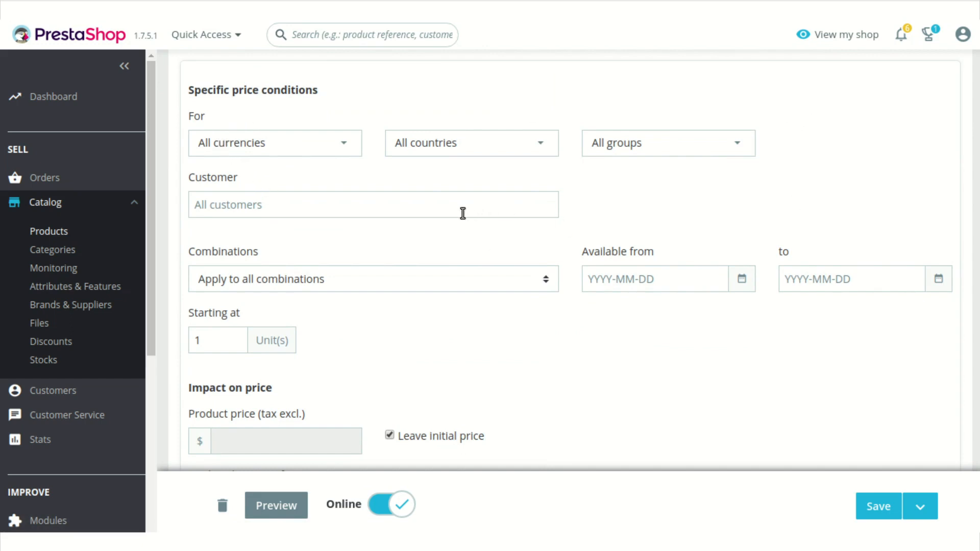
Make the specific price available from 2021-01-25 to 2021-01-26, starting at 2 units.
{"action": "left_click", "coordinate": [693, 280]}
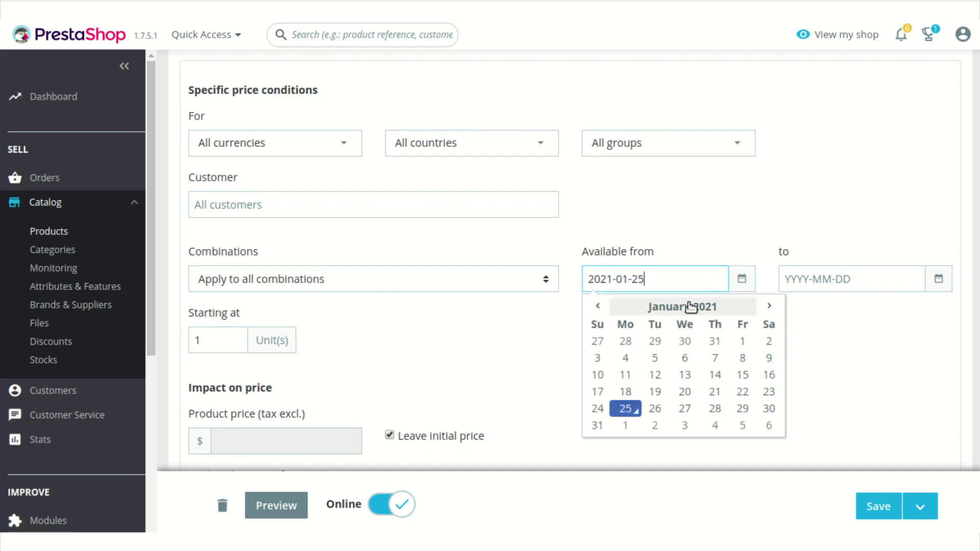
{"action": "left_click", "coordinate": [626, 408]}
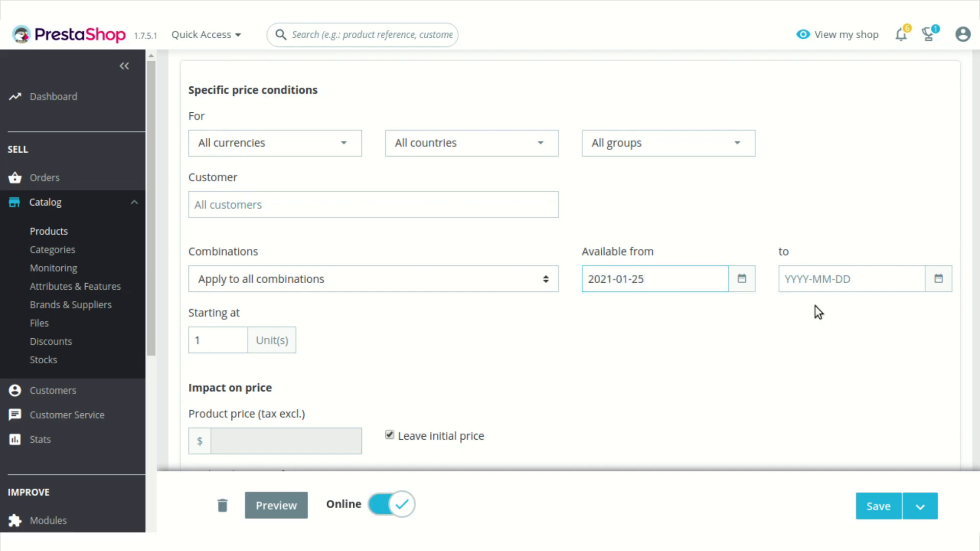
{"action": "left_click", "coordinate": [860, 280]}
{"action": "left_click", "coordinate": [854, 409]}
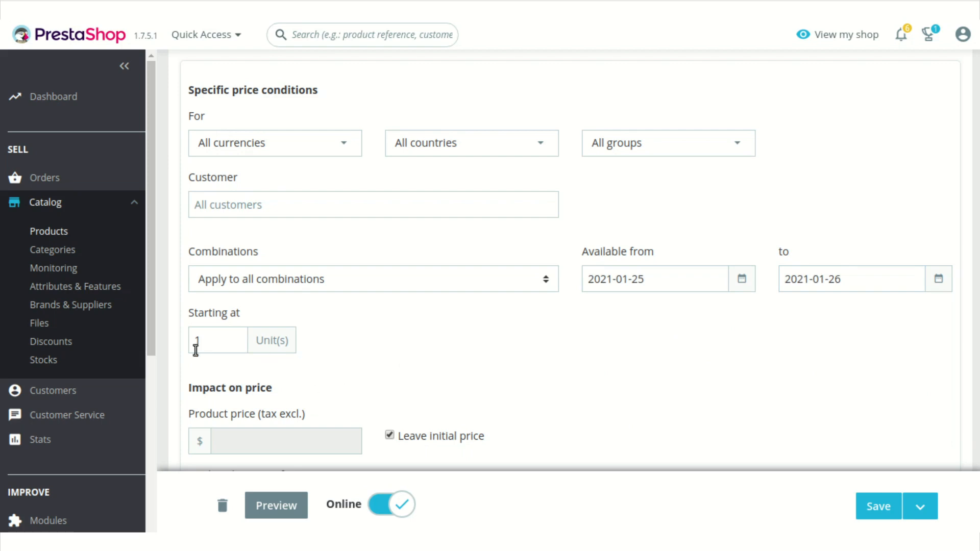
{"action": "left_click", "coordinate": [221, 333]}
{"action": "key", "text": "Delete"}
{"action": "type", "text": "2"}
Set the specific price's discount to 70 % and apply it to the framed poster.
{"action": "scroll", "coordinate": [392, 325], "scroll_direction": "down", "scroll_amount": 3}
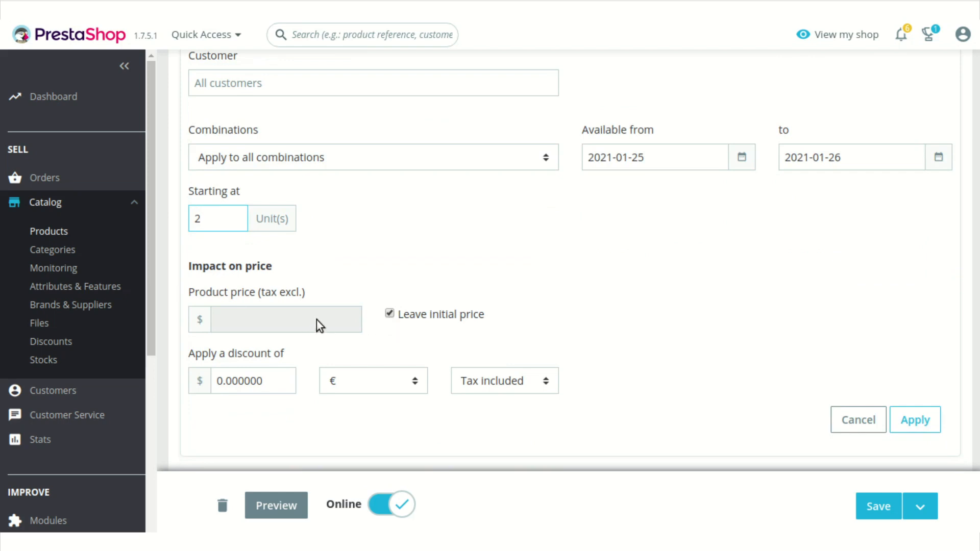
{"action": "left_click", "coordinate": [294, 381]}
{"action": "key", "text": "BackSpace"}
{"action": "key", "text": "BackSpace"}
{"action": "key", "text": "BackSpace"}
{"action": "key", "text": "BackSpace"}
{"action": "key", "text": "BackSpace"}
{"action": "key", "text": "BackSpace"}
{"action": "key", "text": "BackSpace"}
{"action": "key", "text": "BackSpace"}
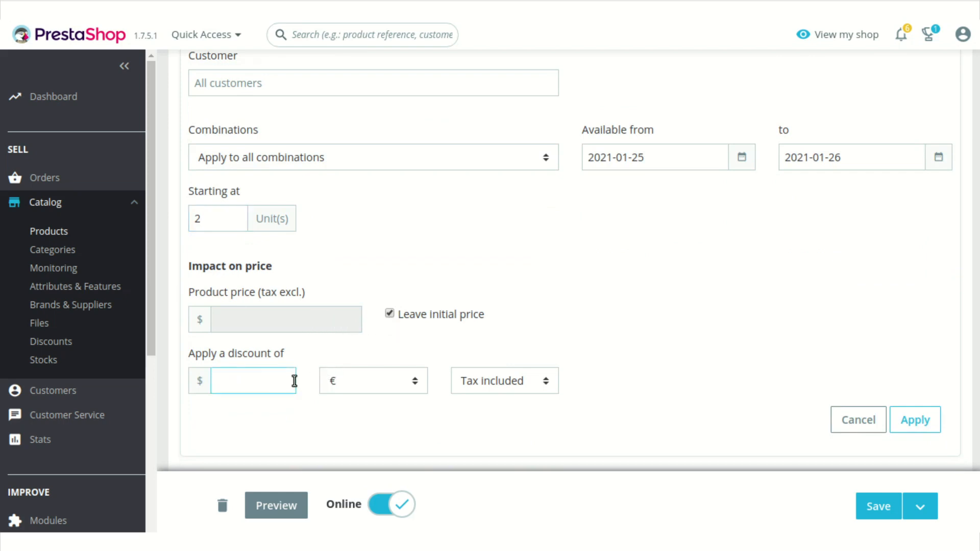
{"action": "type", "text": "70"}
{"action": "left_click", "coordinate": [393, 381]}
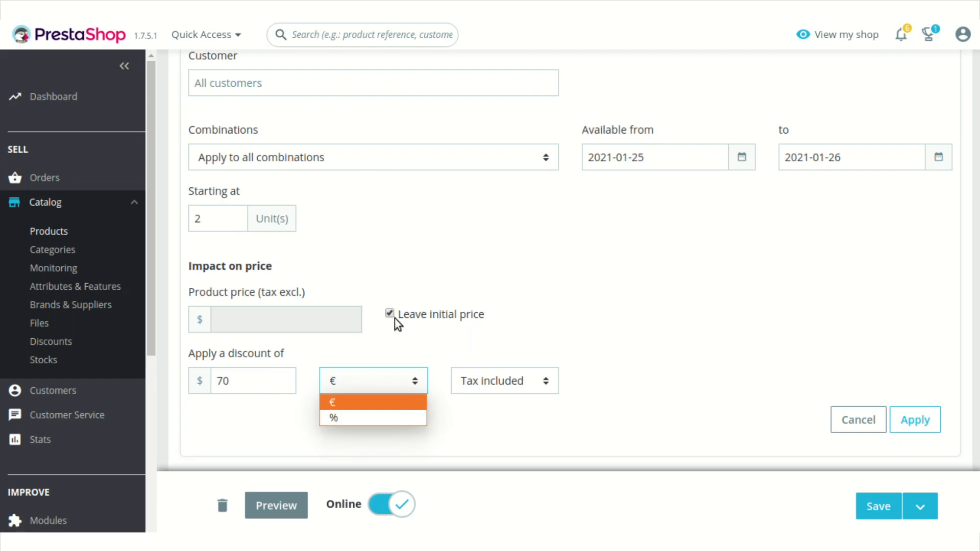
{"action": "left_click", "coordinate": [389, 422]}
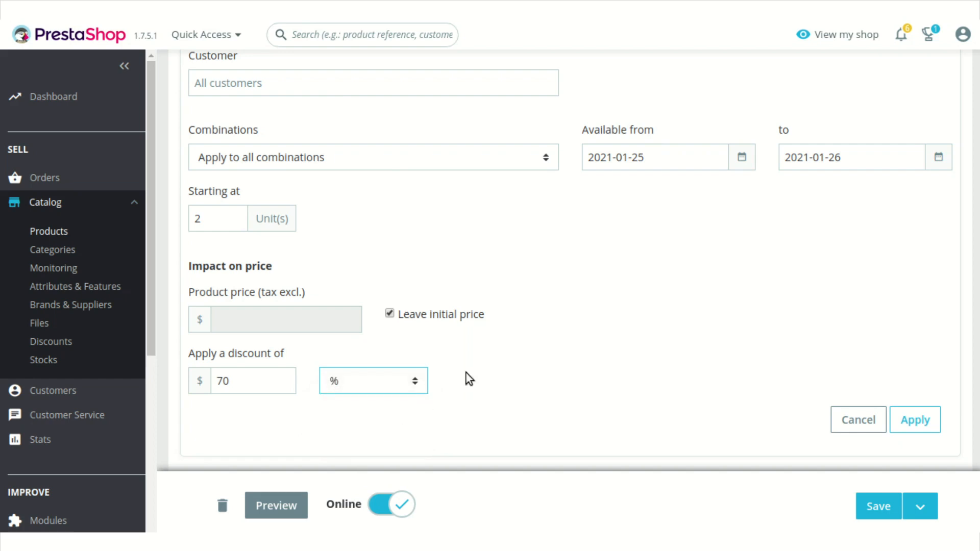
{"action": "scroll", "coordinate": [736, 370], "scroll_direction": "down", "scroll_amount": 2}
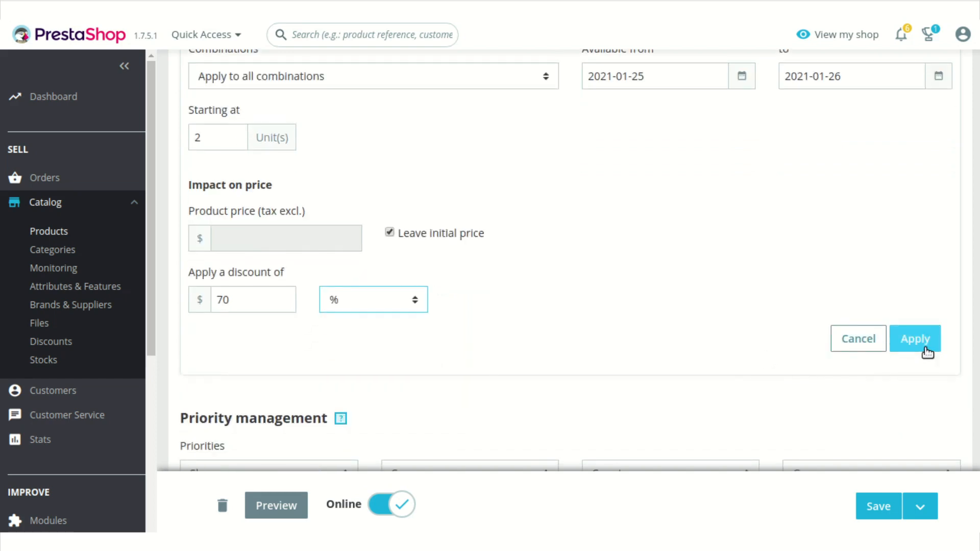
{"action": "left_click", "coordinate": [925, 351]}
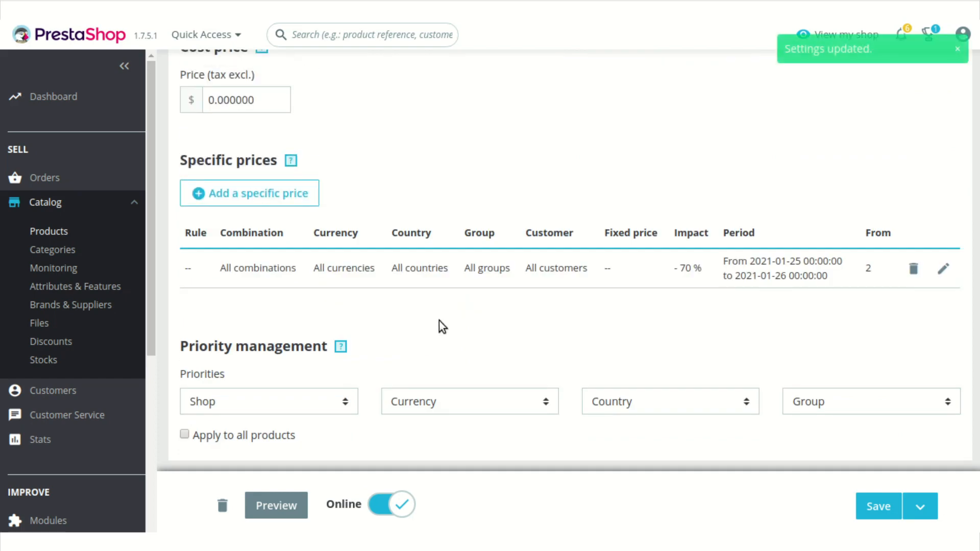
Open The best is yet to come' Framed poster from the storefront home page and examine its volume discounts.
{"action": "scroll", "coordinate": [342, 281], "scroll_direction": "up", "scroll_amount": 10}
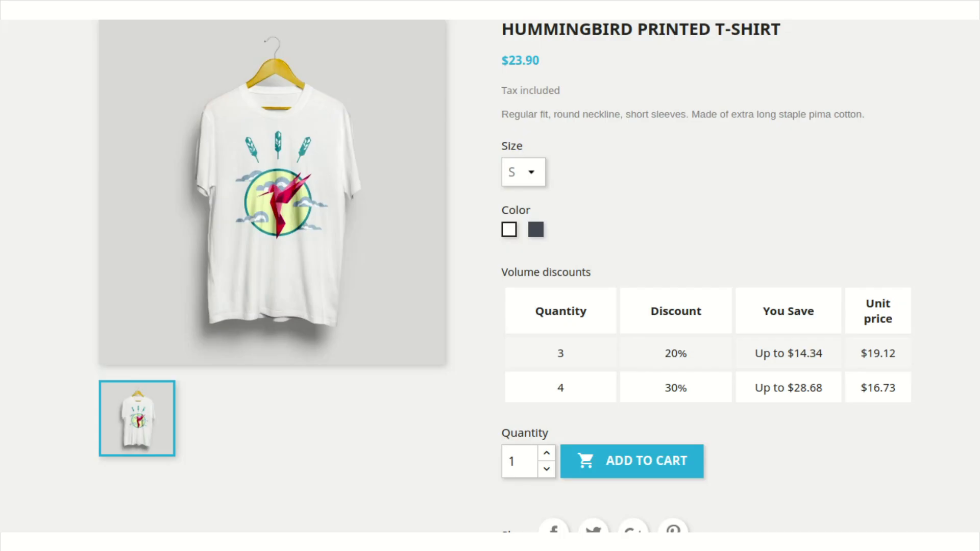
{"action": "scroll", "coordinate": [321, 95], "scroll_direction": "up", "scroll_amount": 3}
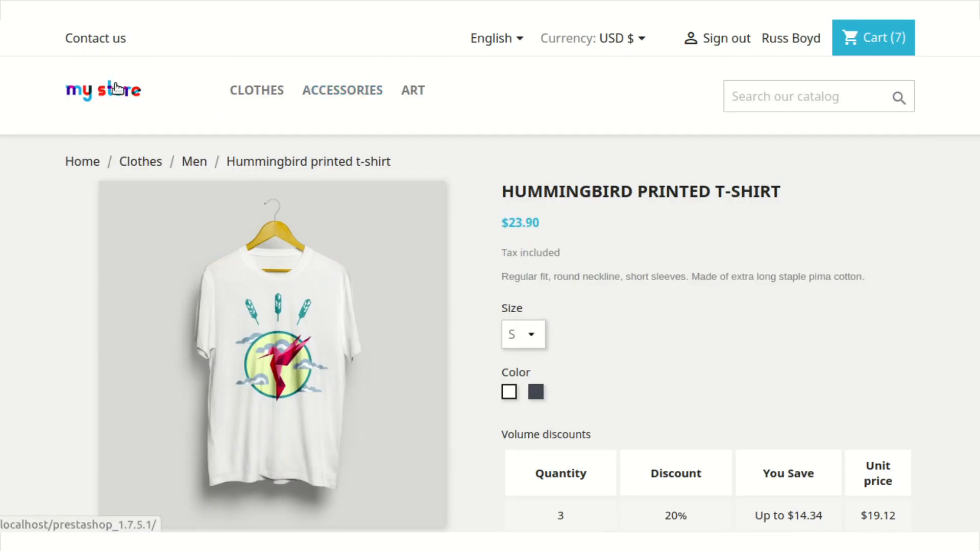
{"action": "left_click", "coordinate": [113, 88]}
{"action": "scroll", "coordinate": [879, 328], "scroll_direction": "down", "scroll_amount": 8}
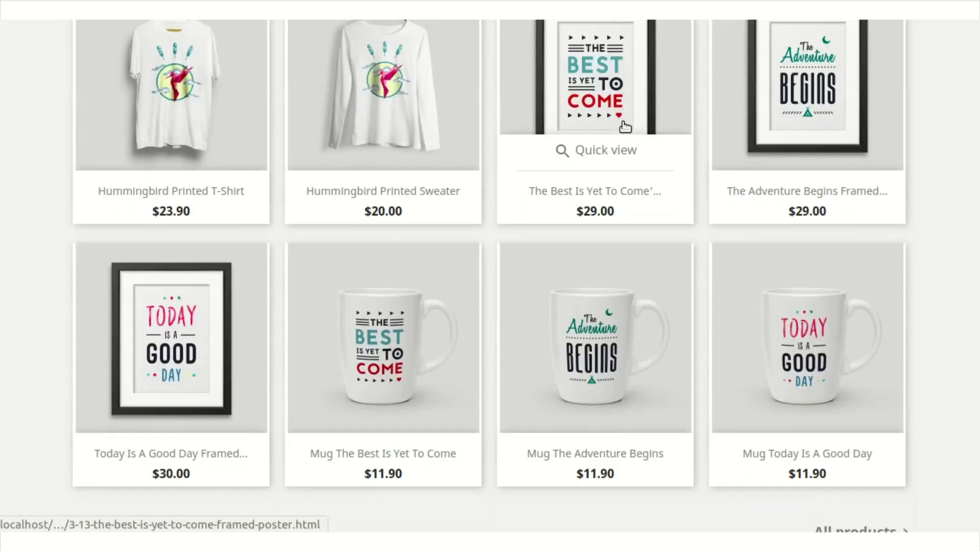
{"action": "left_click", "coordinate": [595, 92]}
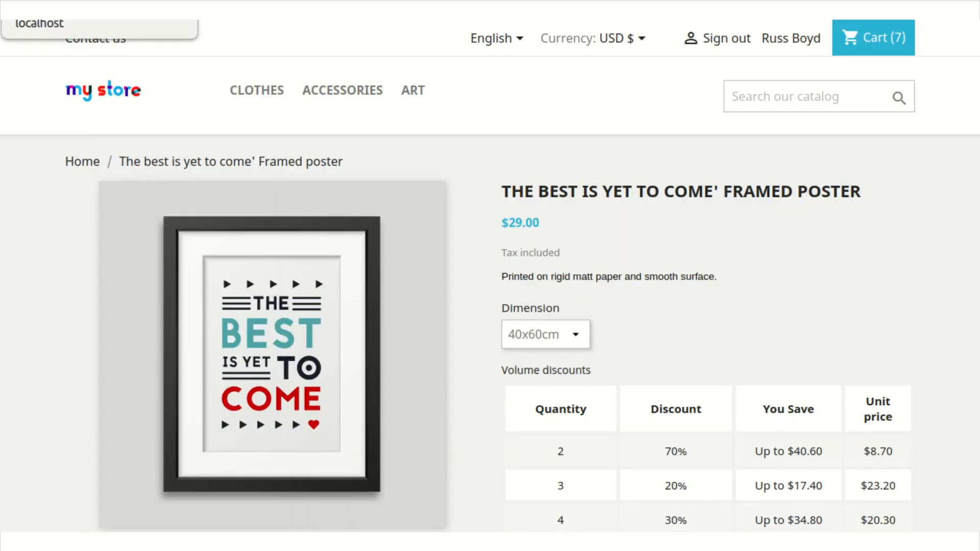
{"action": "scroll", "coordinate": [793, 322], "scroll_direction": "down", "scroll_amount": 2}
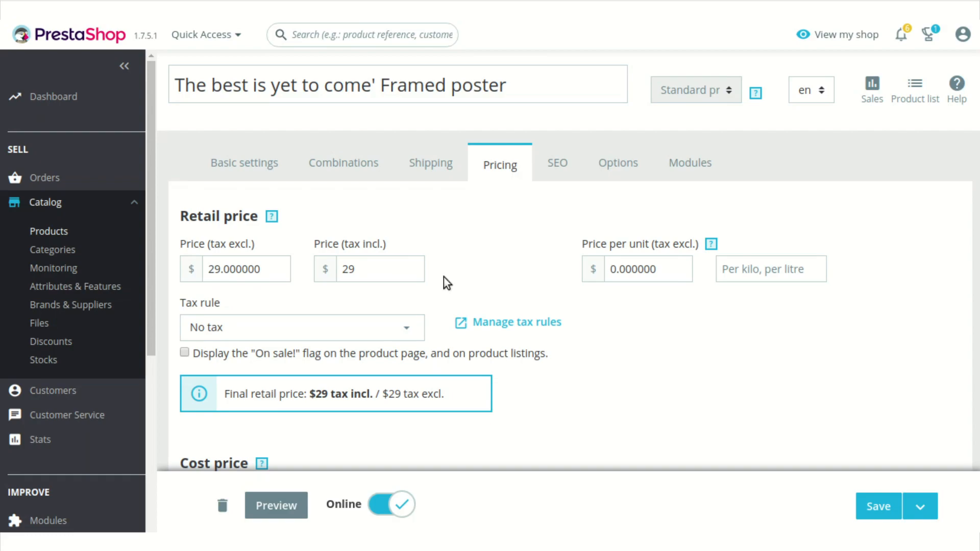
Review the framed poster's specific prices in its back office pricing settings.
{"action": "scroll", "coordinate": [444, 281], "scroll_direction": "down", "scroll_amount": 4}
{"action": "scroll", "coordinate": [462, 289], "scroll_direction": "down", "scroll_amount": 3}
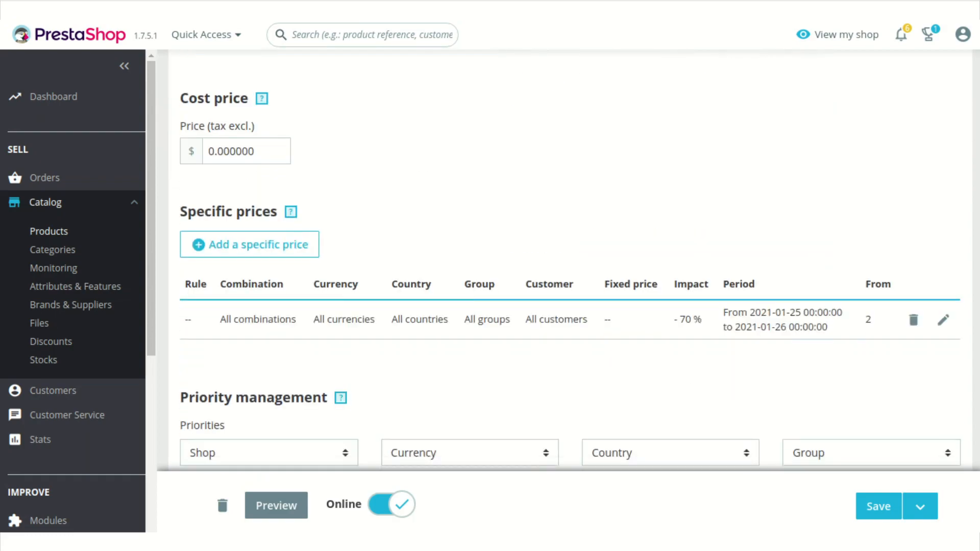